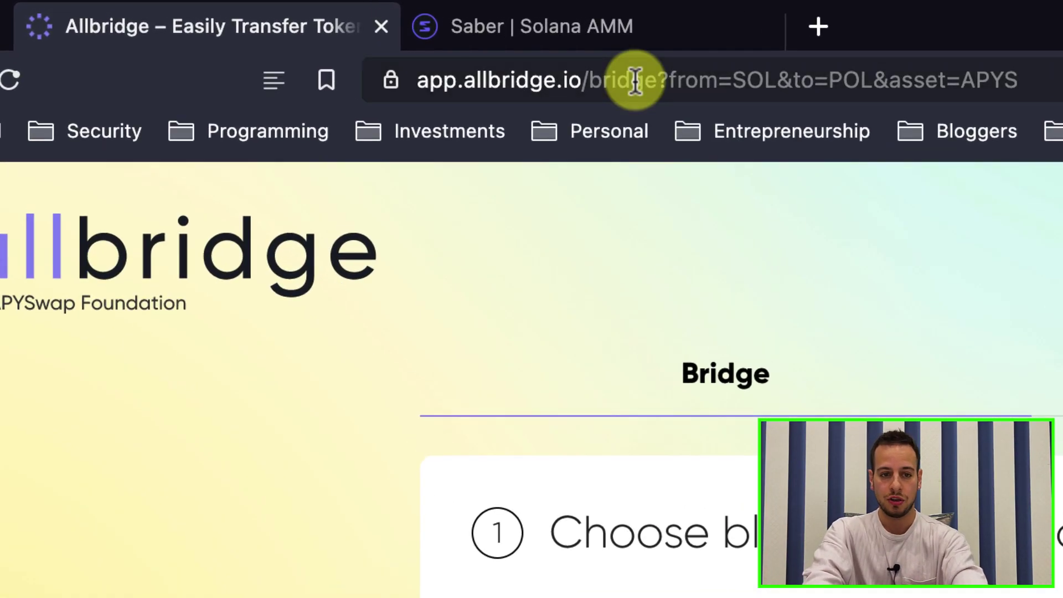
- Clear the stray text selections and set Binance Smart Chain as the source chain
{"action": "left_click_drag", "start_coordinate": [587, 83], "coordinate": [418, 89]}
{"action": "left_click", "coordinate": [673, 294]}
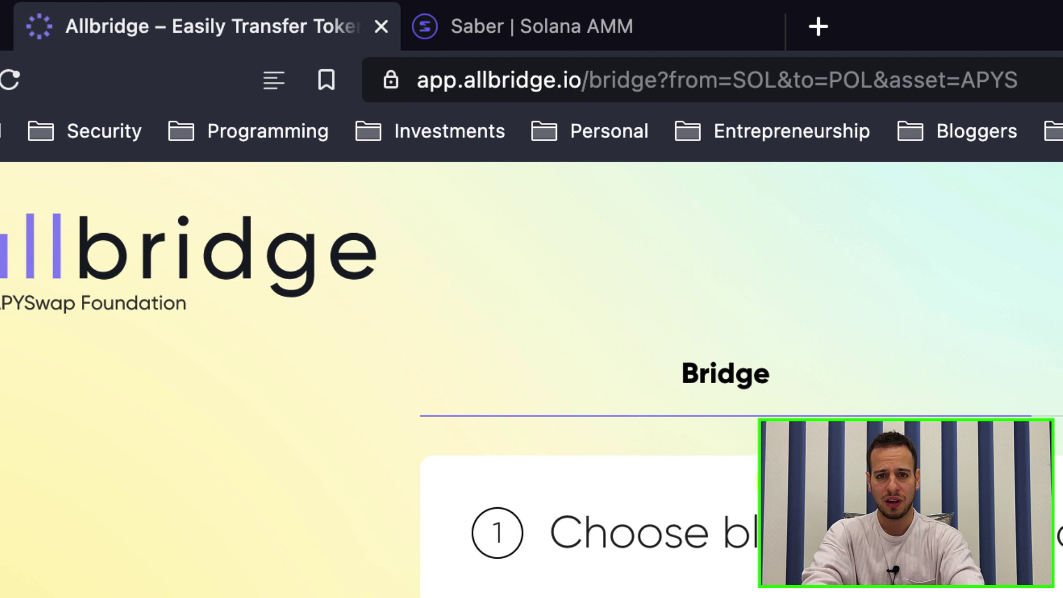
{"action": "left_click_drag", "start_coordinate": [686, 533], "coordinate": [913, 551]}
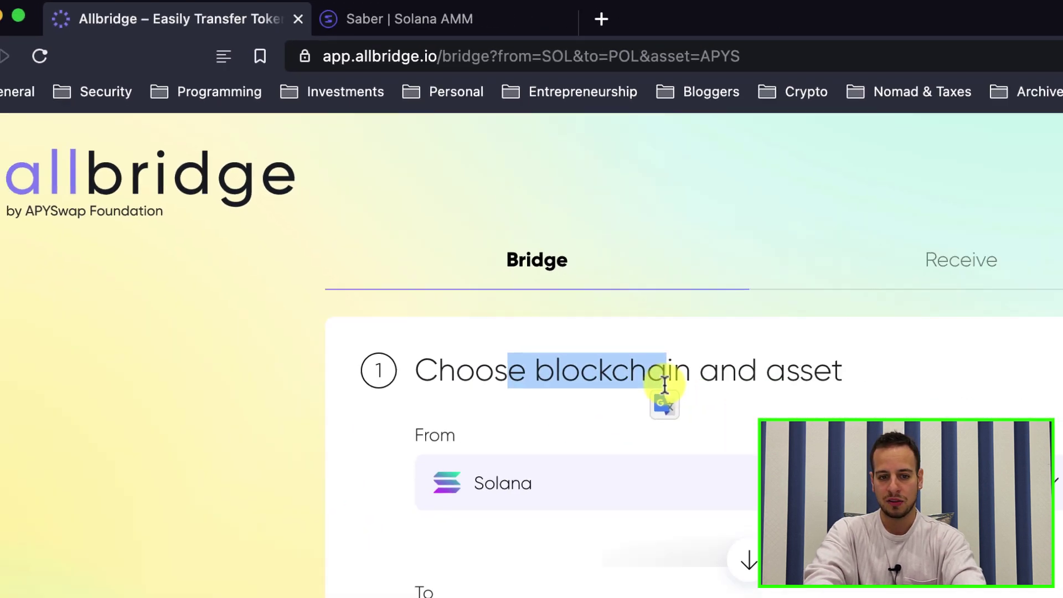
{"action": "left_click", "coordinate": [602, 349]}
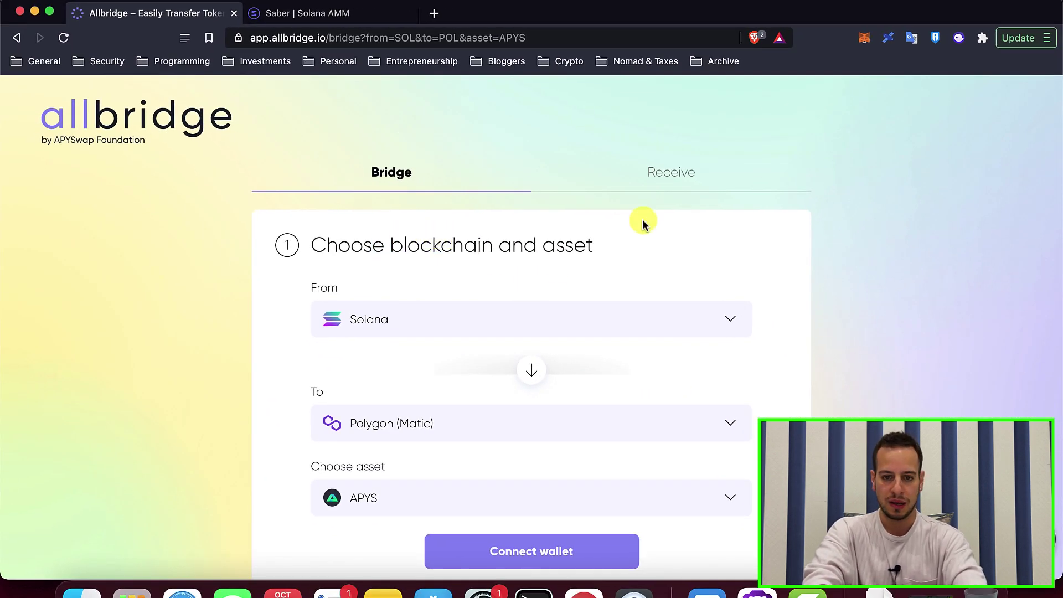
{"action": "left_click", "coordinate": [501, 320]}
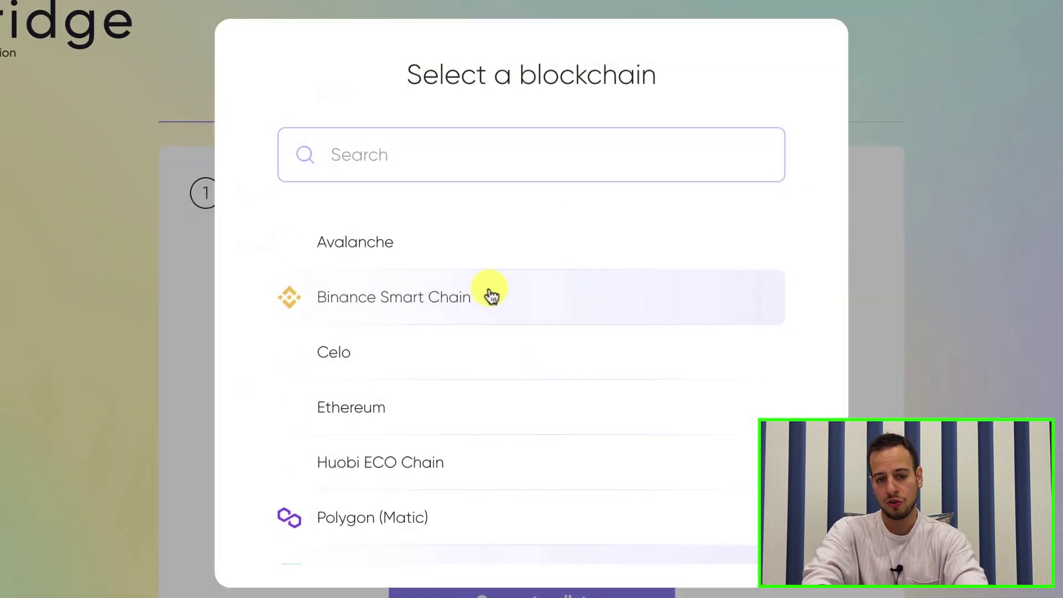
{"action": "left_click", "coordinate": [435, 298]}
- Search 'sol' to make Solana the destination chain, then bring up the asset list
{"action": "left_click", "coordinate": [335, 434]}
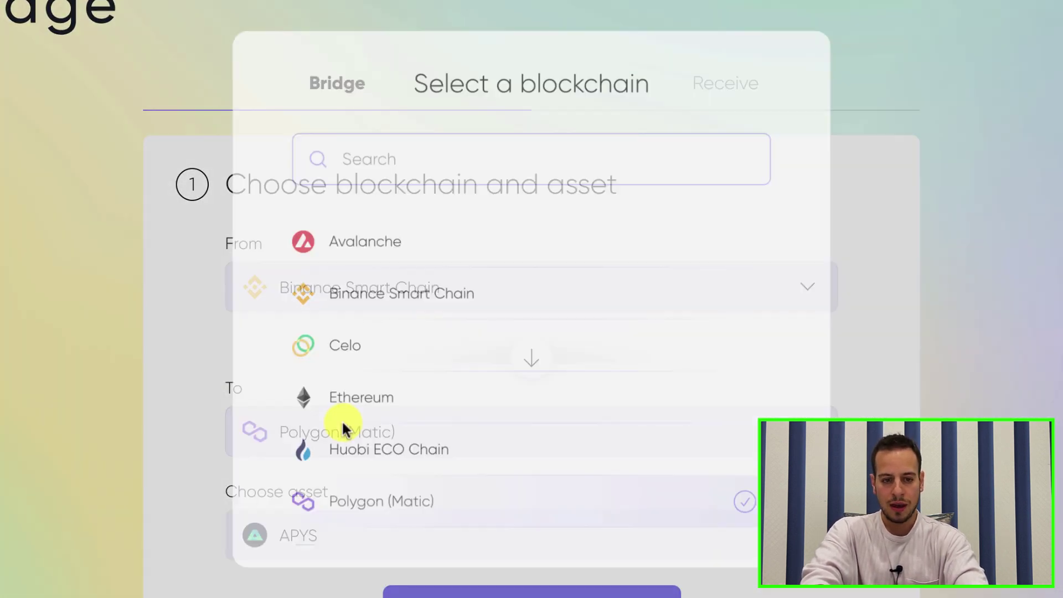
{"action": "left_click", "coordinate": [409, 139]}
{"action": "type", "text": "sol"}
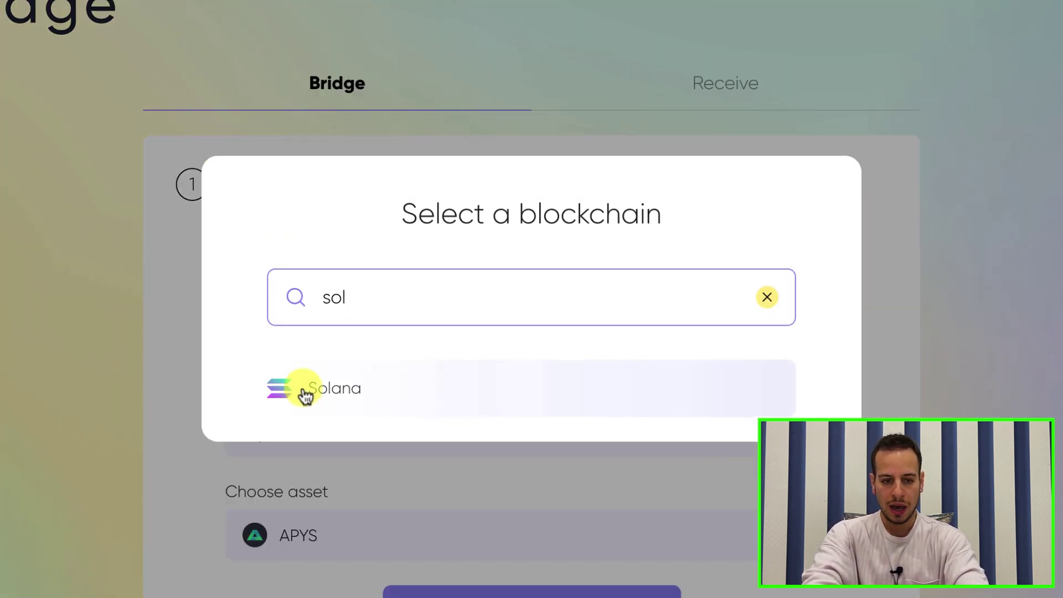
{"action": "left_click", "coordinate": [303, 403]}
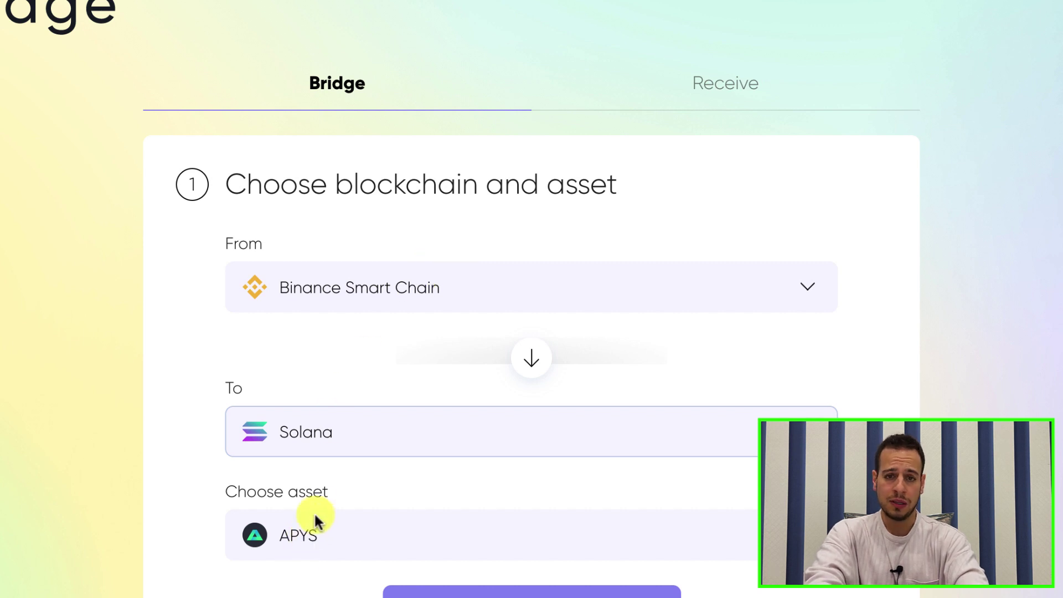
{"action": "left_click", "coordinate": [272, 532]}
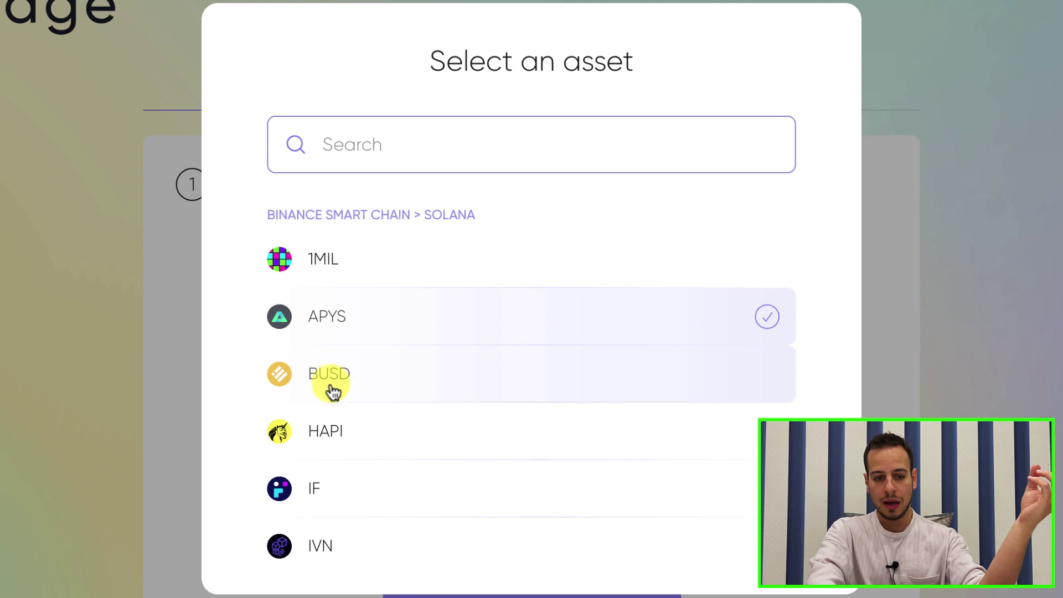
- Select BUSD as the asset to bridge and bring up the wallet-connection dialog
{"action": "scroll", "coordinate": [330, 477], "scroll_direction": "down", "scroll_amount": 1}
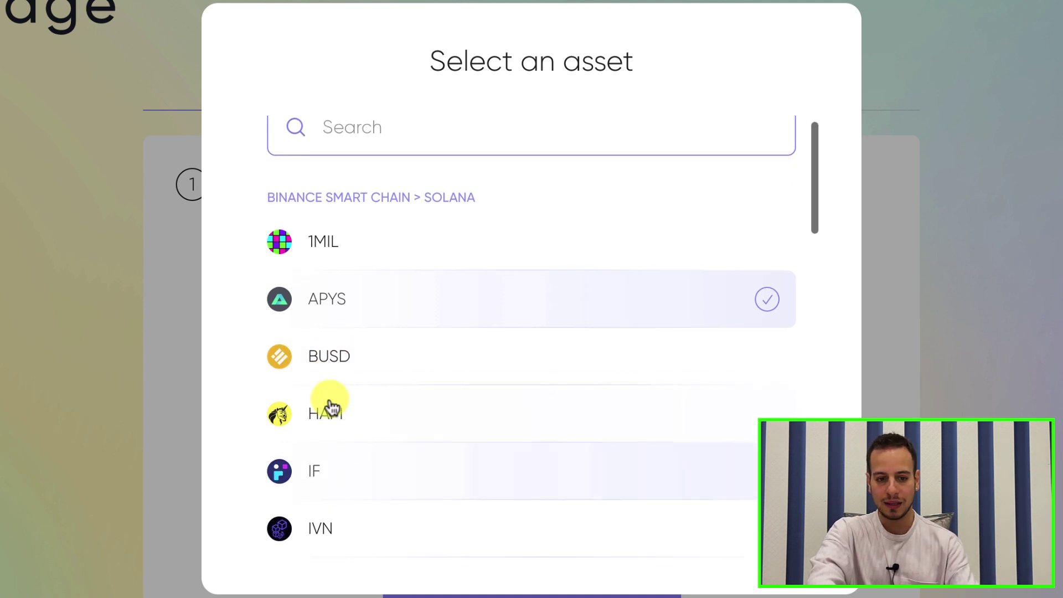
{"action": "left_click", "coordinate": [368, 359]}
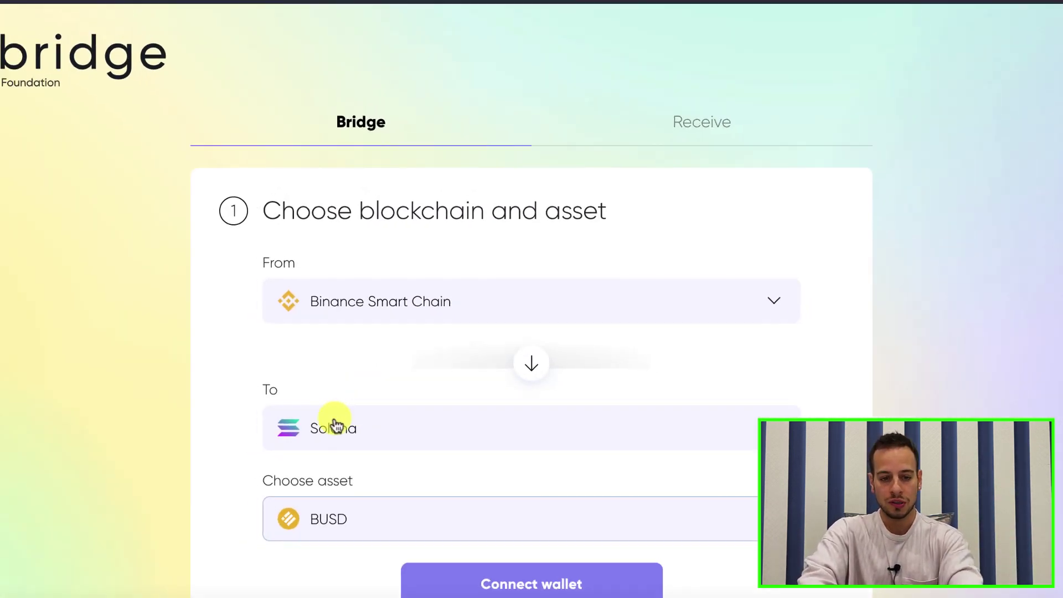
{"action": "scroll", "coordinate": [437, 410], "scroll_direction": "down", "scroll_amount": 2}
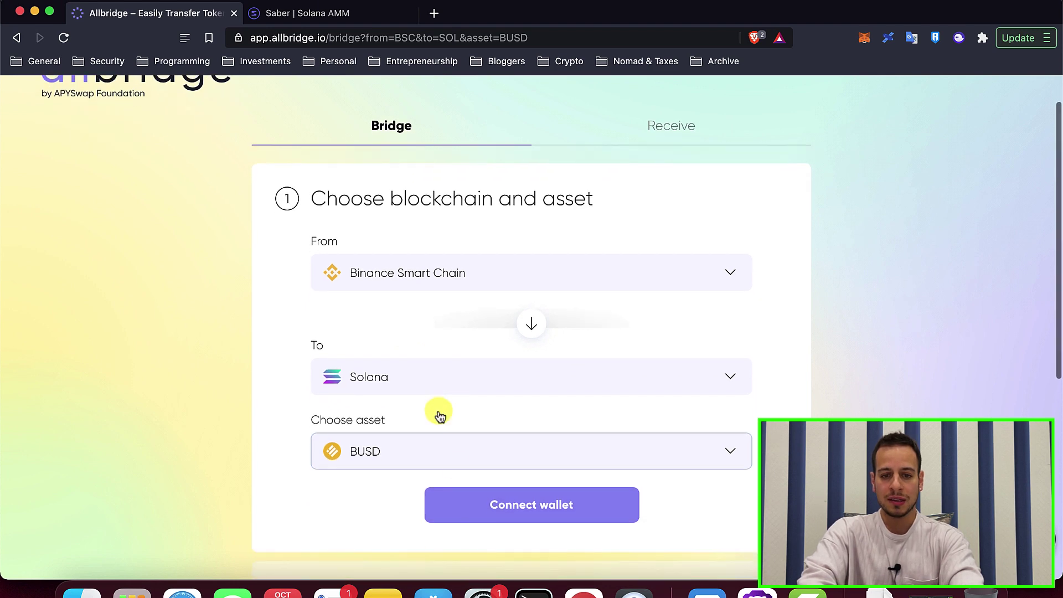
{"action": "left_click", "coordinate": [470, 502]}
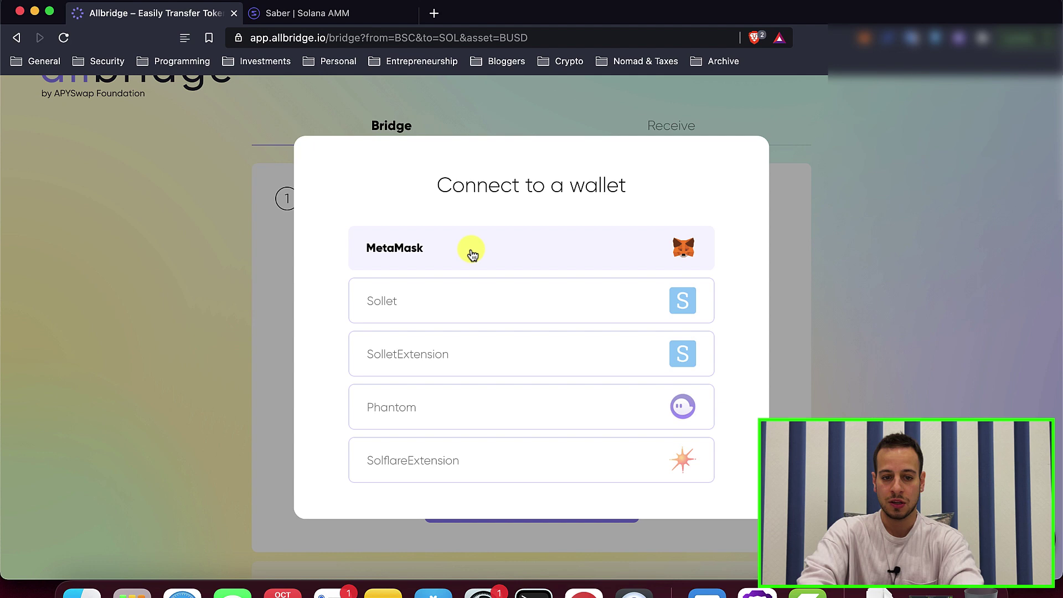
- Connect MetaMask so the BUSD balance loads, then bring up the Phantom wallet
{"action": "left_click", "coordinate": [472, 254]}
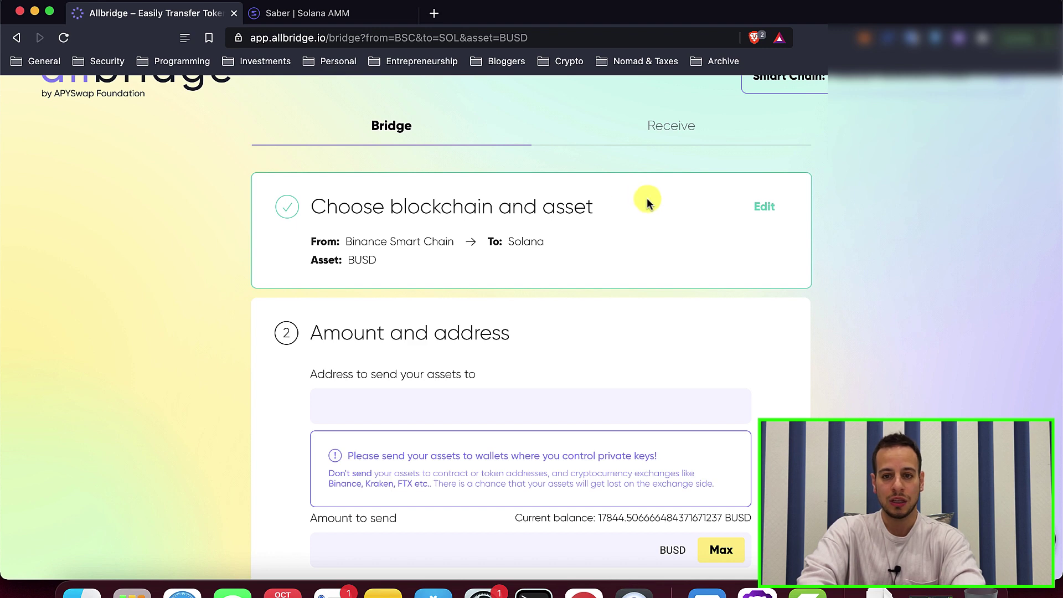
{"action": "scroll", "coordinate": [642, 199], "scroll_direction": "up", "scroll_amount": 2}
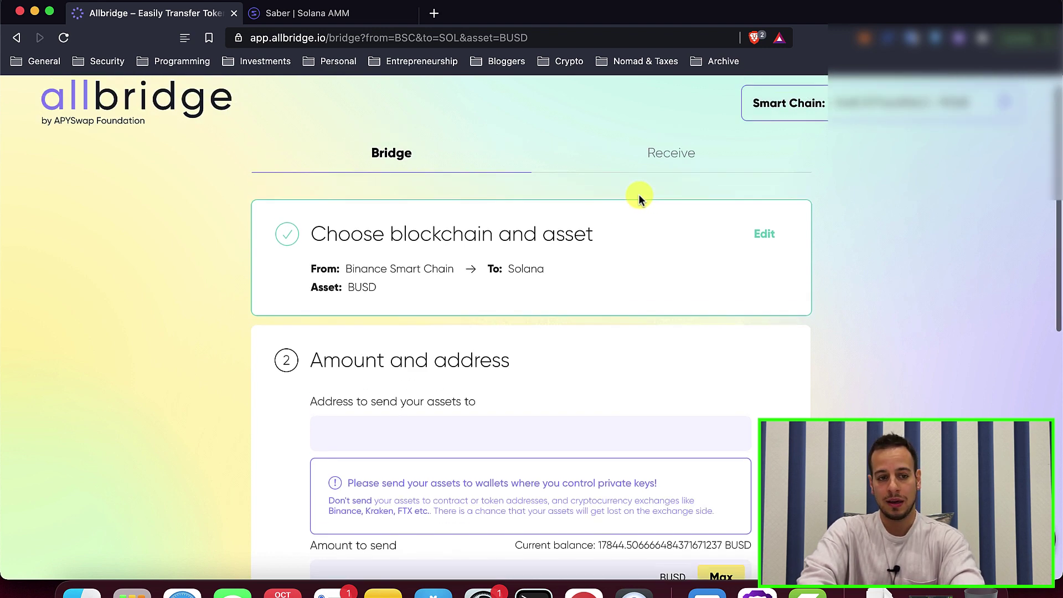
{"action": "scroll", "coordinate": [640, 199], "scroll_direction": "down", "scroll_amount": 3}
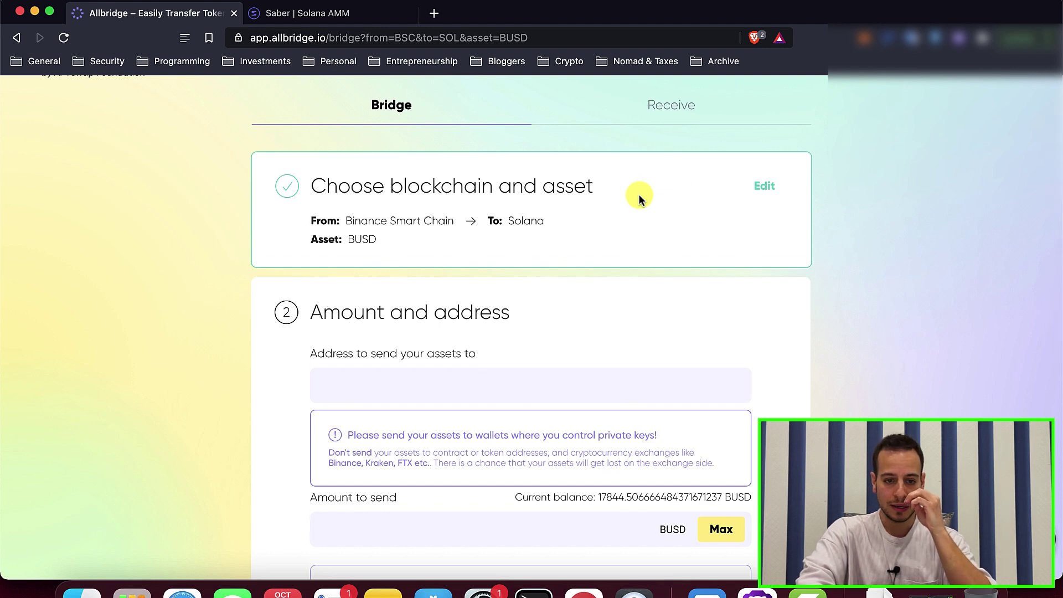
{"action": "scroll", "coordinate": [640, 199], "scroll_direction": "down", "scroll_amount": 2}
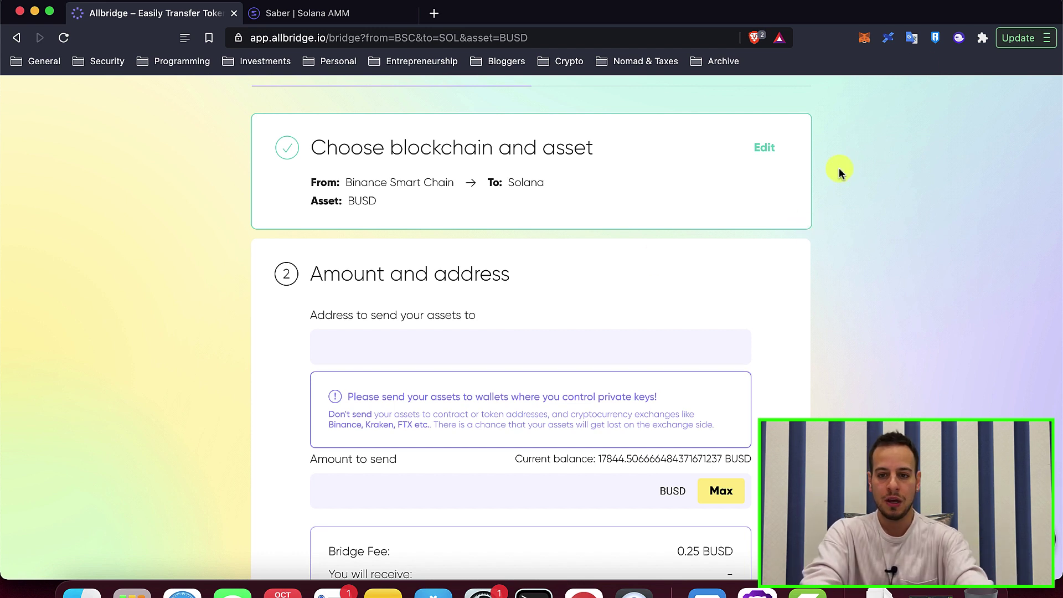
{"action": "left_click", "coordinate": [957, 39]}
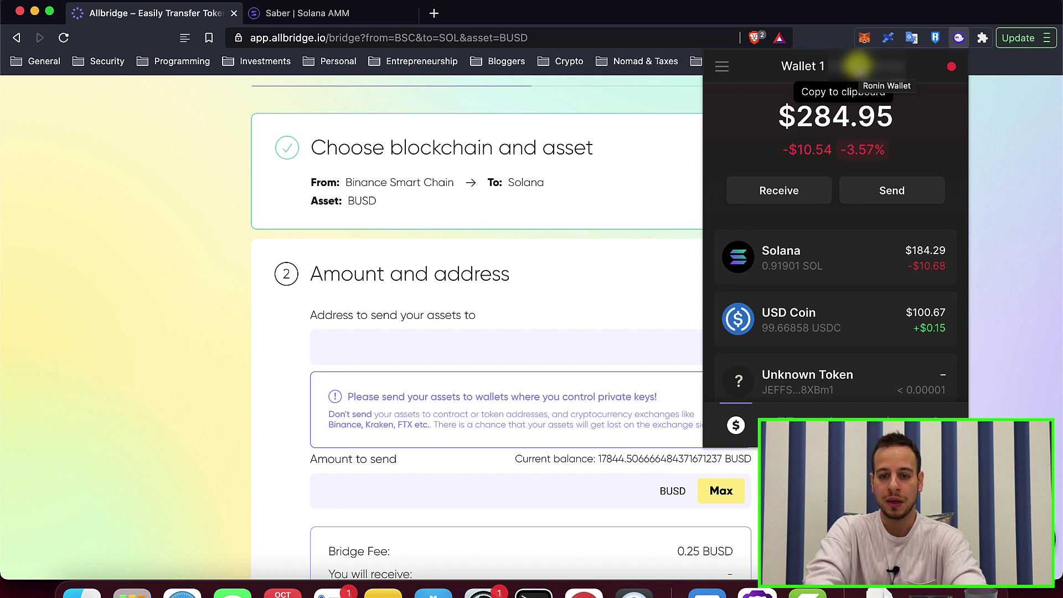
- Copy the Phantom Solana address and confirm Wrapped BUSD (Allbridge) holds 0 abBUSD
{"action": "left_click", "coordinate": [867, 65]}
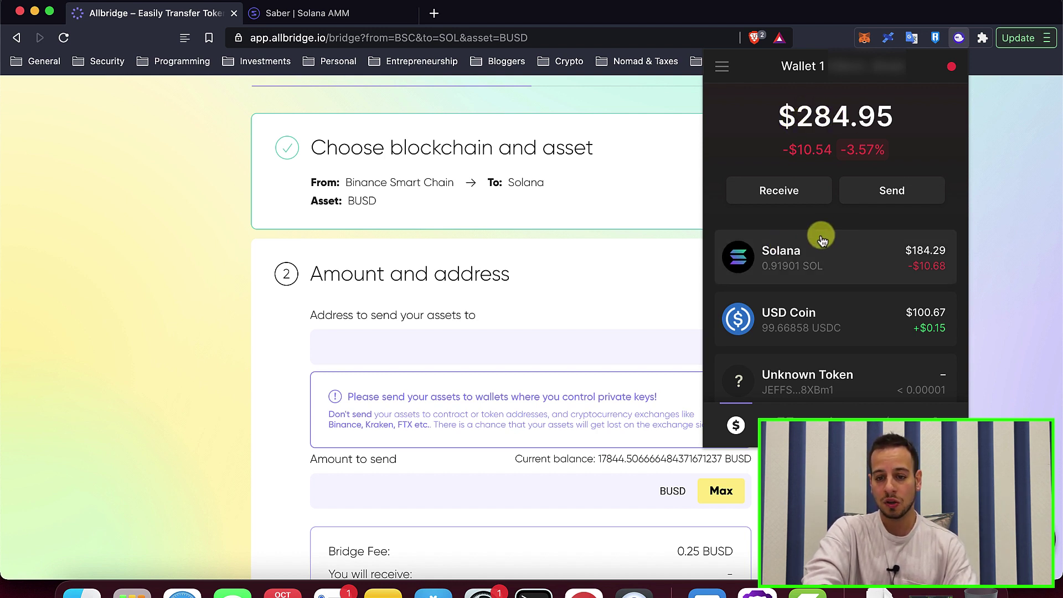
{"action": "scroll", "coordinate": [792, 324], "scroll_direction": "down", "scroll_amount": 2}
{"action": "scroll", "coordinate": [792, 326], "scroll_direction": "down", "scroll_amount": 1}
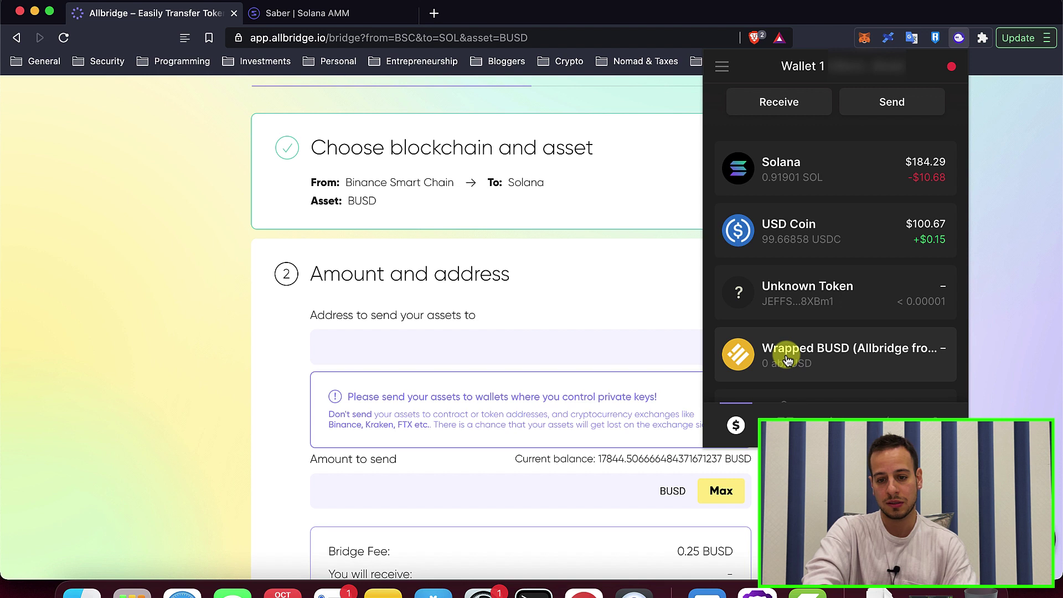
{"action": "scroll", "coordinate": [787, 349], "scroll_direction": "up", "scroll_amount": 1}
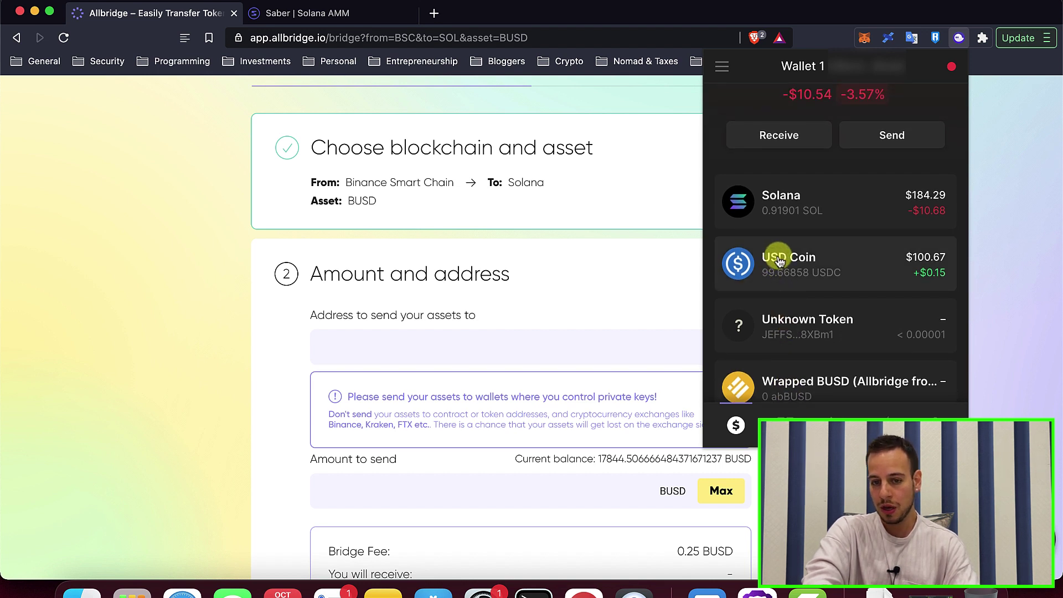
{"action": "scroll", "coordinate": [806, 326], "scroll_direction": "down", "scroll_amount": 1}
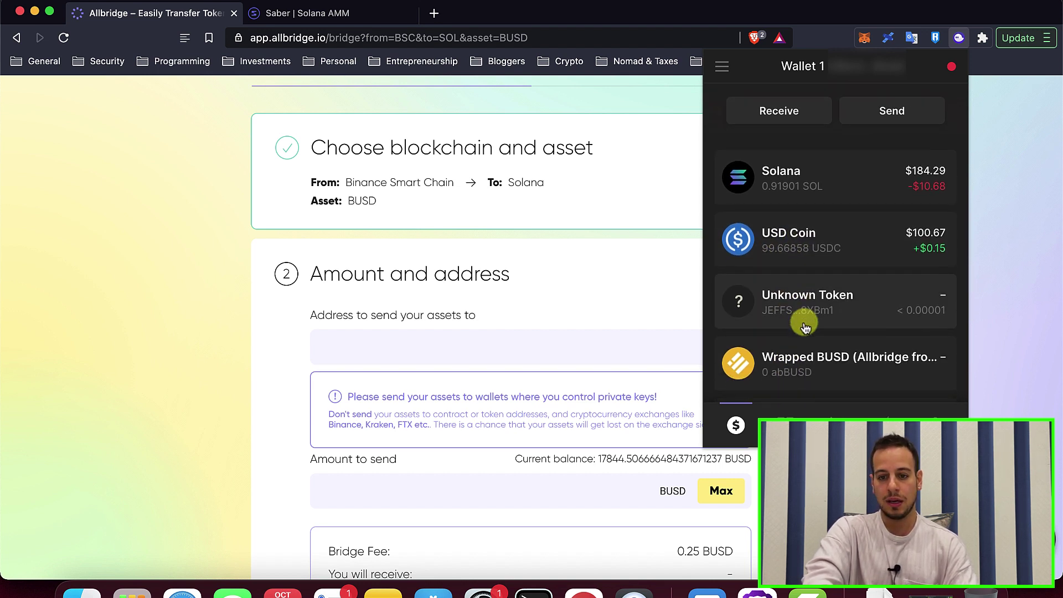
{"action": "scroll", "coordinate": [804, 326], "scroll_direction": "down", "scroll_amount": 1}
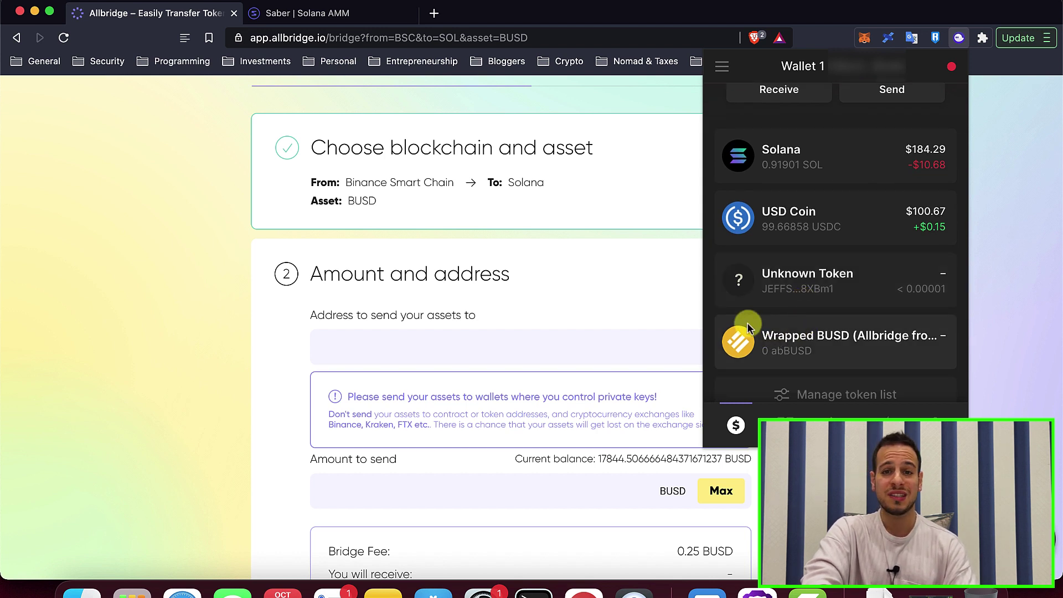
- Paste the copied Solana wallet address as the destination address
{"action": "left_click", "coordinate": [528, 350]}
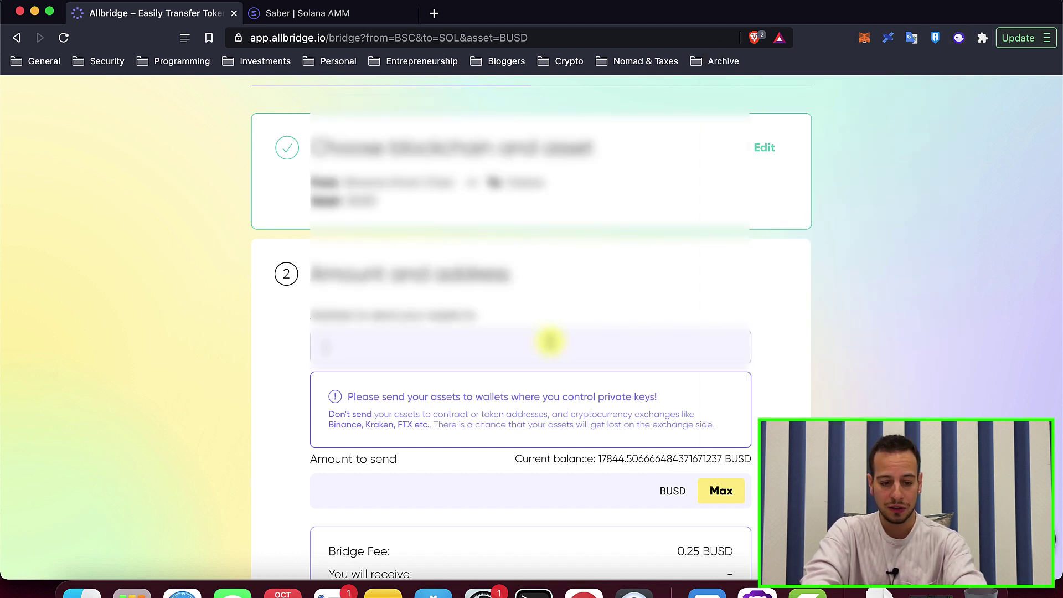
{"action": "key", "text": "super+v"}
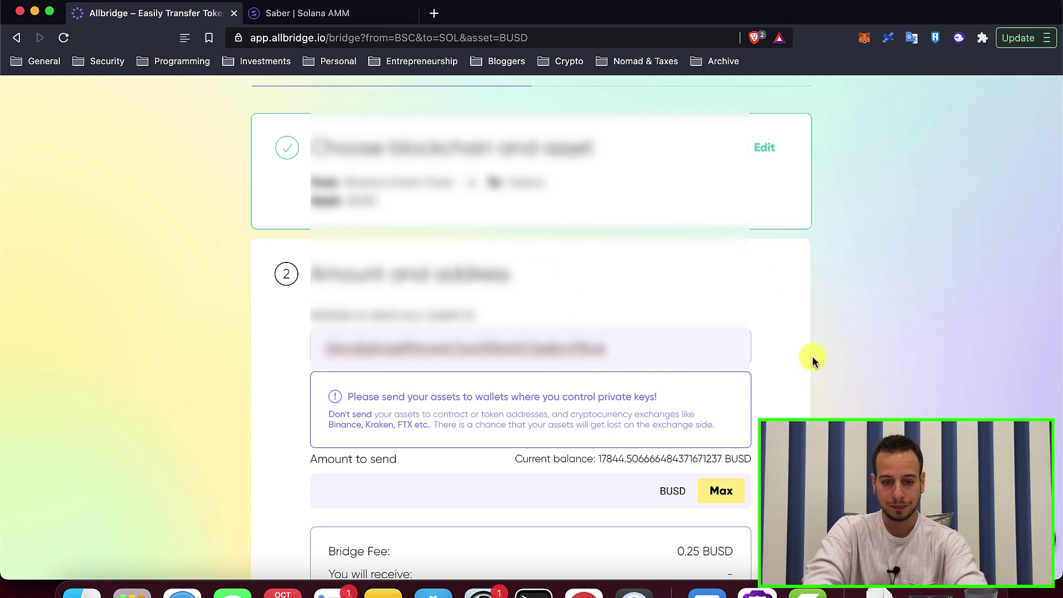
{"action": "scroll", "coordinate": [809, 358], "scroll_direction": "down", "scroll_amount": 5}
- Set the amount to send to 200 BUSD, giving 199.75 BUSD to receive
{"action": "left_click", "coordinate": [496, 335]}
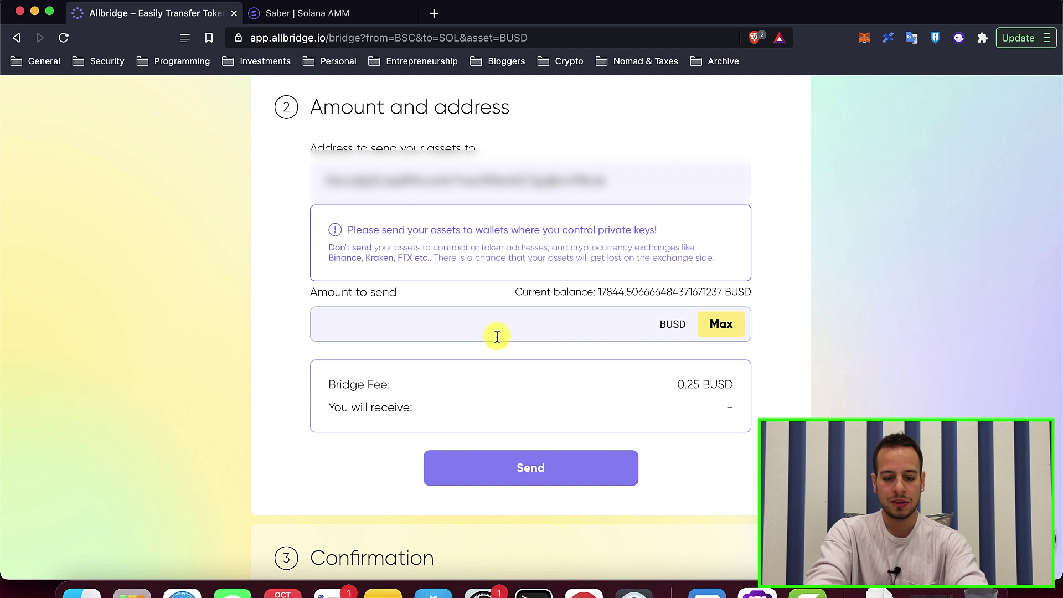
{"action": "type", "text": "100"}
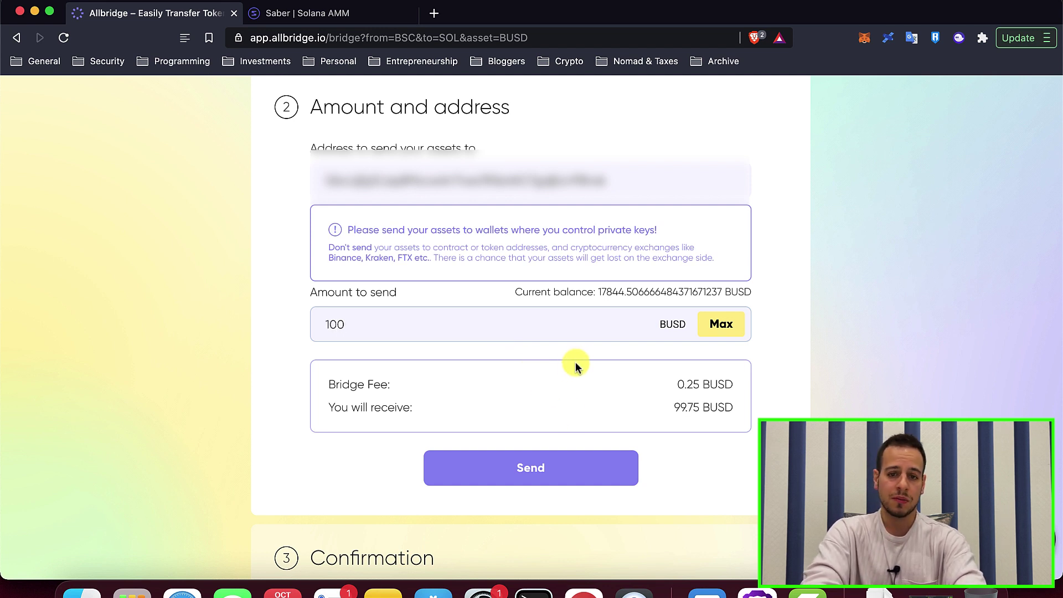
{"action": "key", "text": "super+a"}
{"action": "type", "text": "200"}
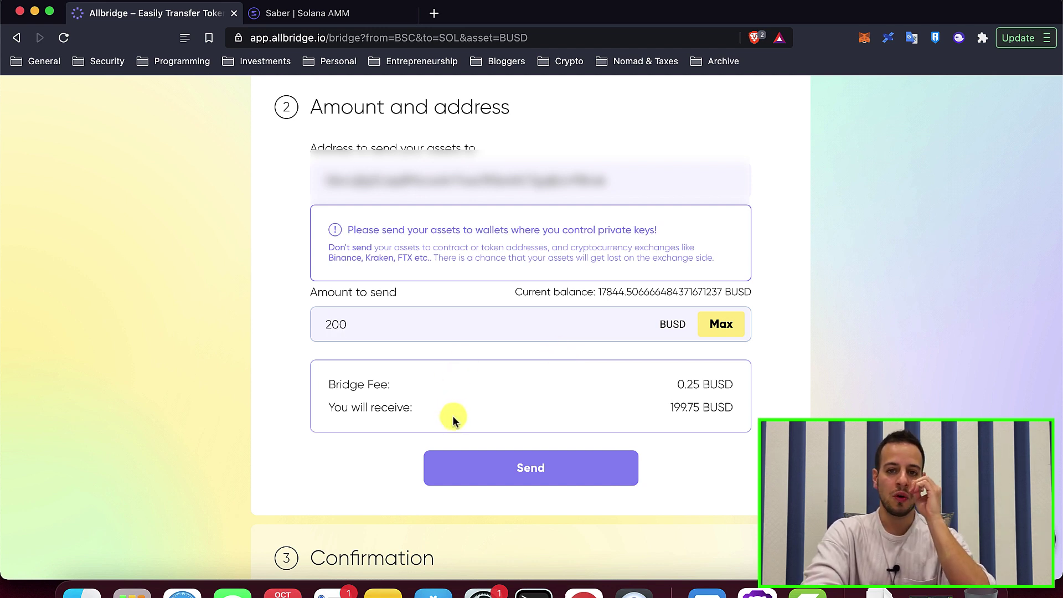
- Send the 200 BUSD bridge transfer and confirm it in MetaMask
{"action": "left_click", "coordinate": [457, 451]}
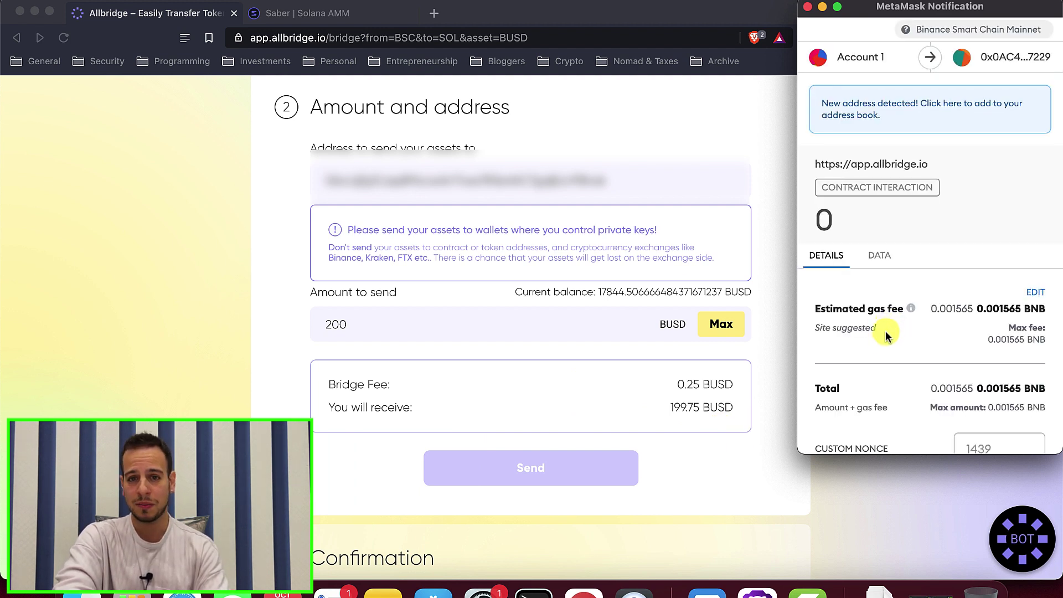
{"action": "scroll", "coordinate": [862, 302], "scroll_direction": "down", "scroll_amount": 3}
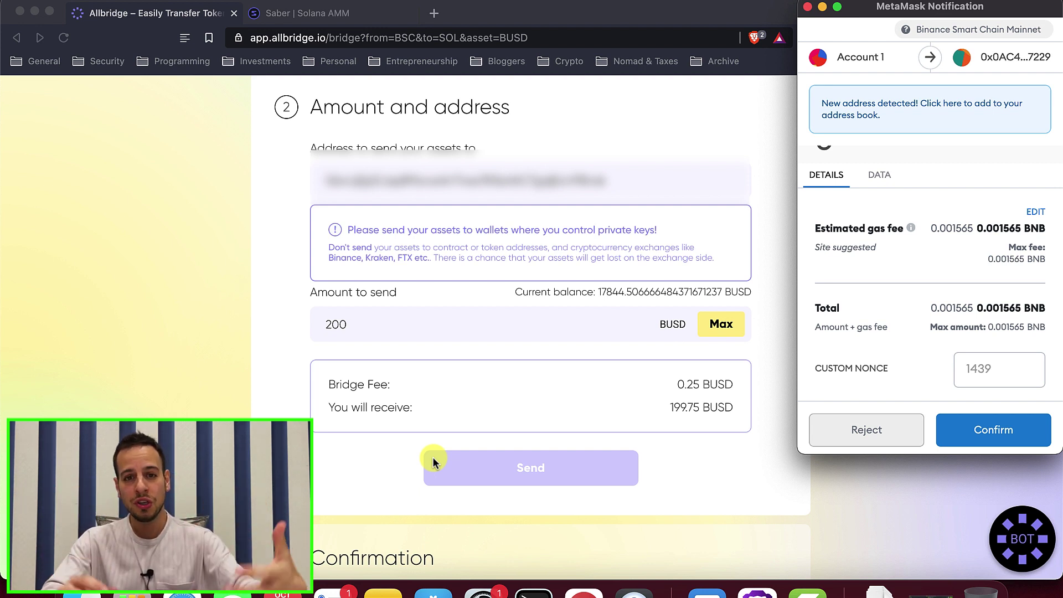
{"action": "left_click", "coordinate": [990, 436]}
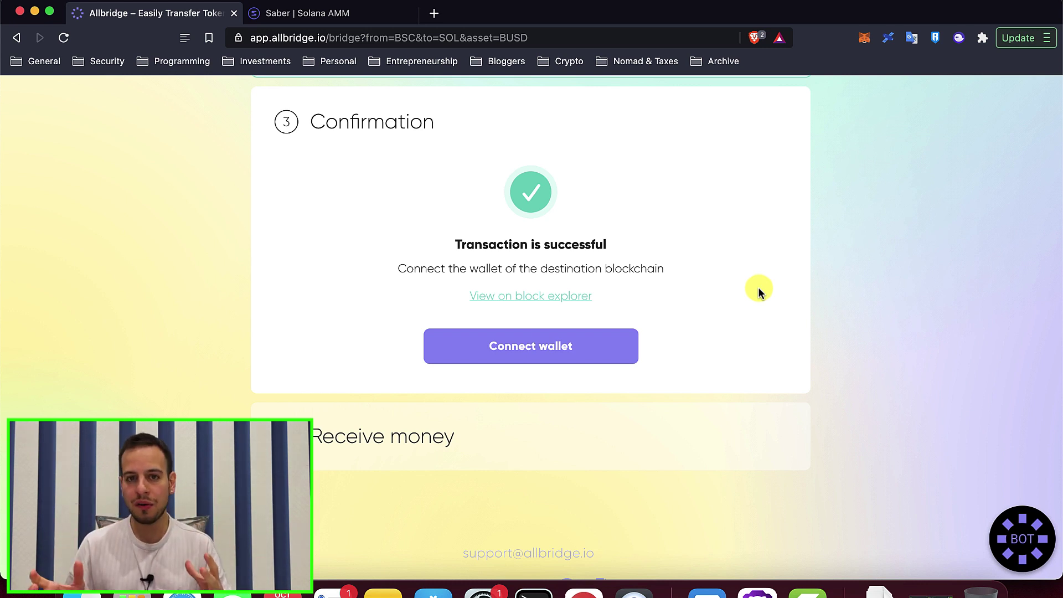
- Connect Phantom as the Solana wallet and approve receiving the 199.75 abBUSD
{"action": "left_click", "coordinate": [538, 360]}
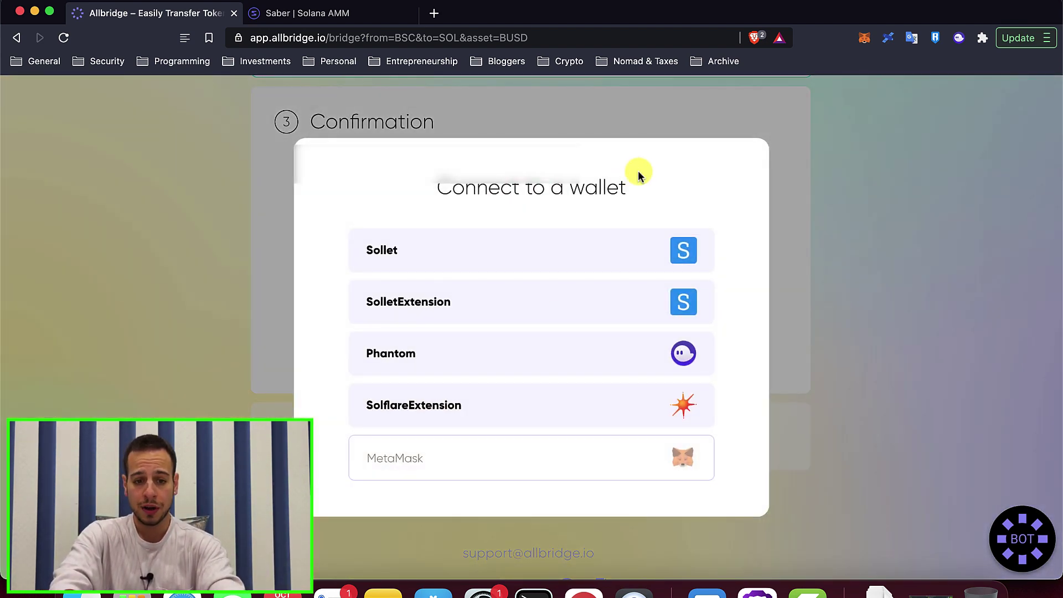
{"action": "left_click", "coordinate": [535, 357]}
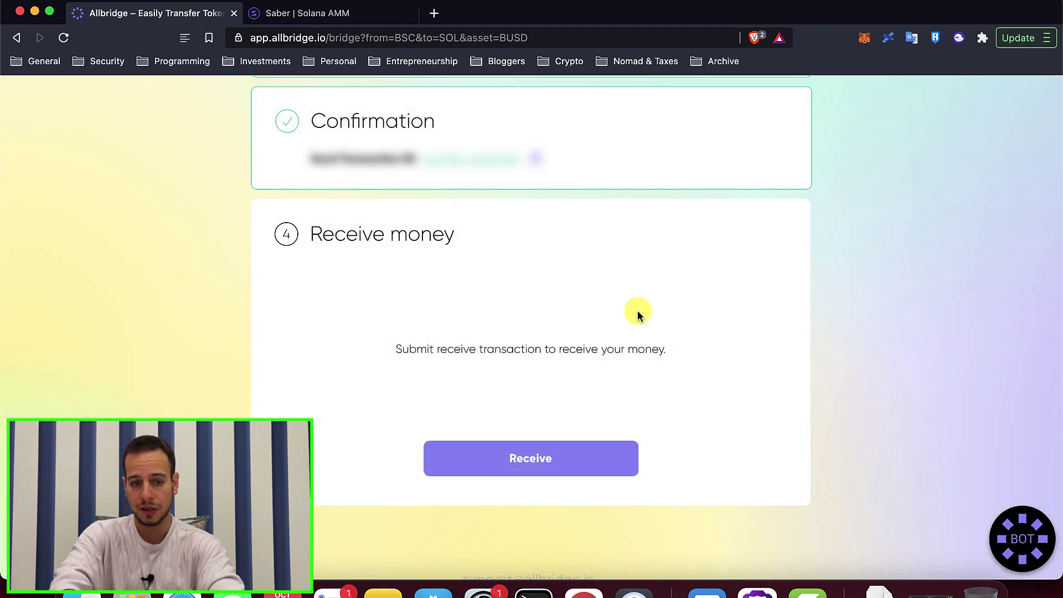
{"action": "left_click", "coordinate": [514, 461]}
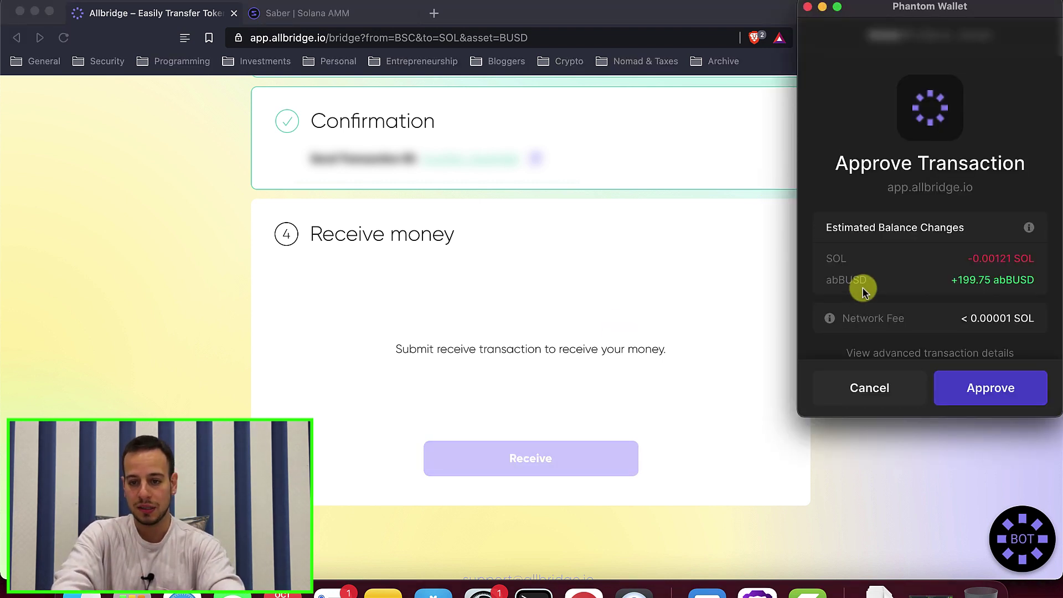
{"action": "scroll", "coordinate": [875, 283], "scroll_direction": "down", "scroll_amount": 1}
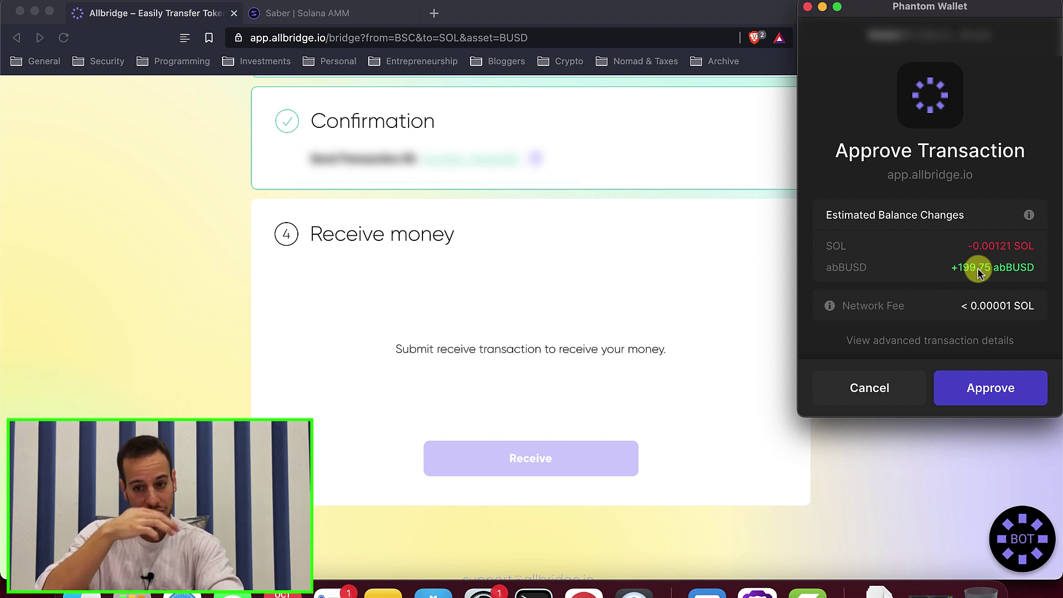
{"action": "left_click", "coordinate": [970, 388]}
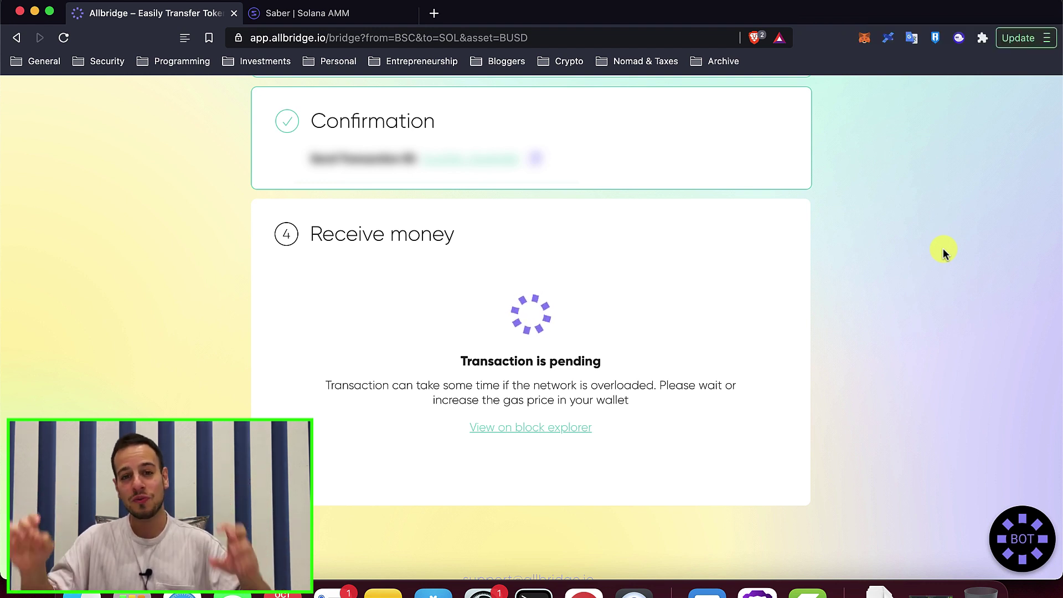
- Check the 199.75 abBUSD balance in Phantom and close the popup after success
{"action": "left_click", "coordinate": [959, 38]}
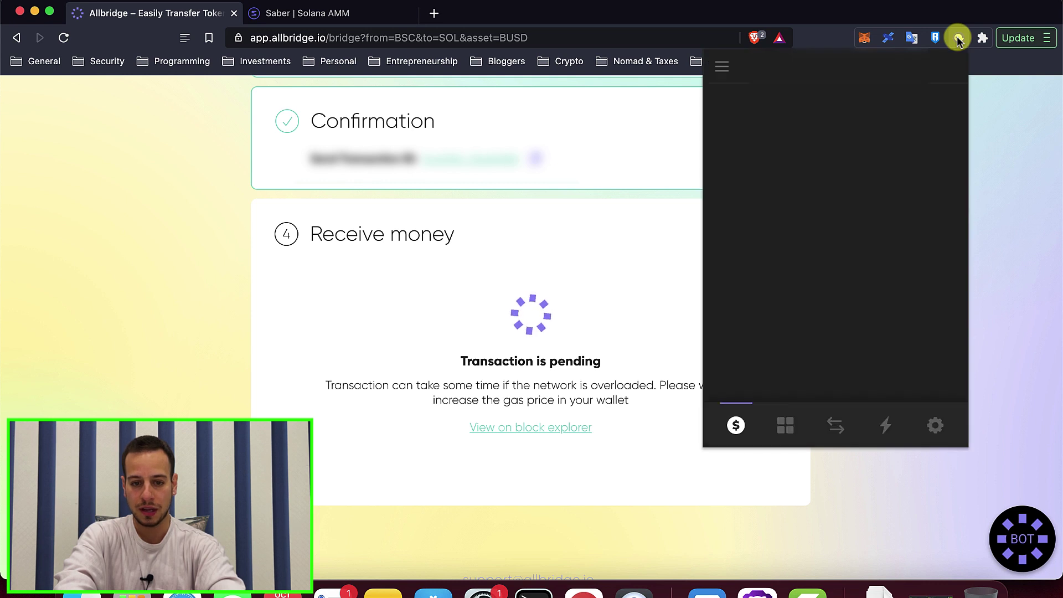
{"action": "scroll", "coordinate": [881, 285], "scroll_direction": "down", "scroll_amount": 4}
{"action": "scroll", "coordinate": [881, 291], "scroll_direction": "up", "scroll_amount": 3}
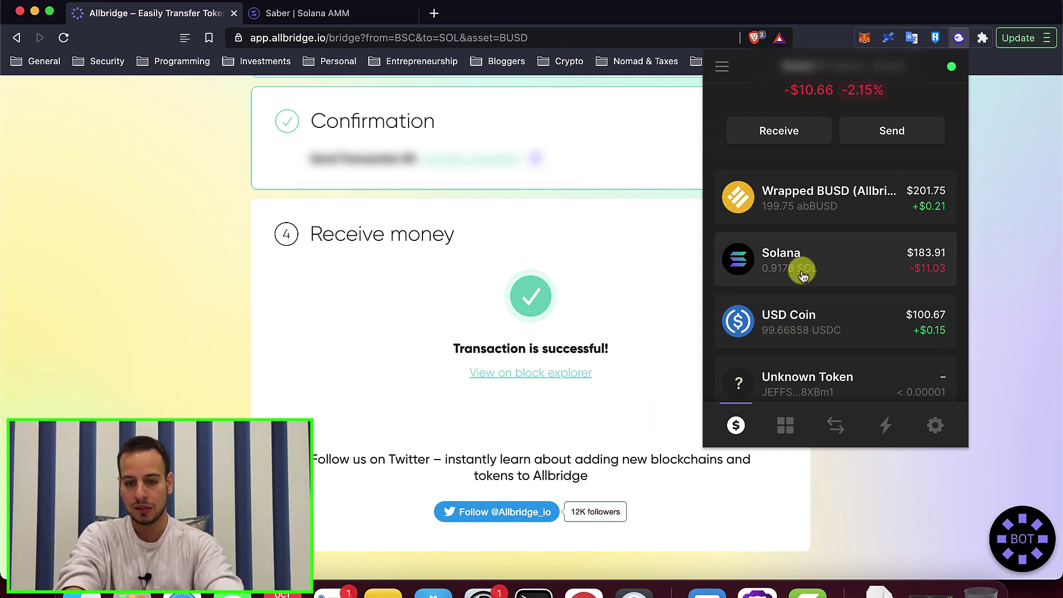
{"action": "left_click", "coordinate": [621, 202]}
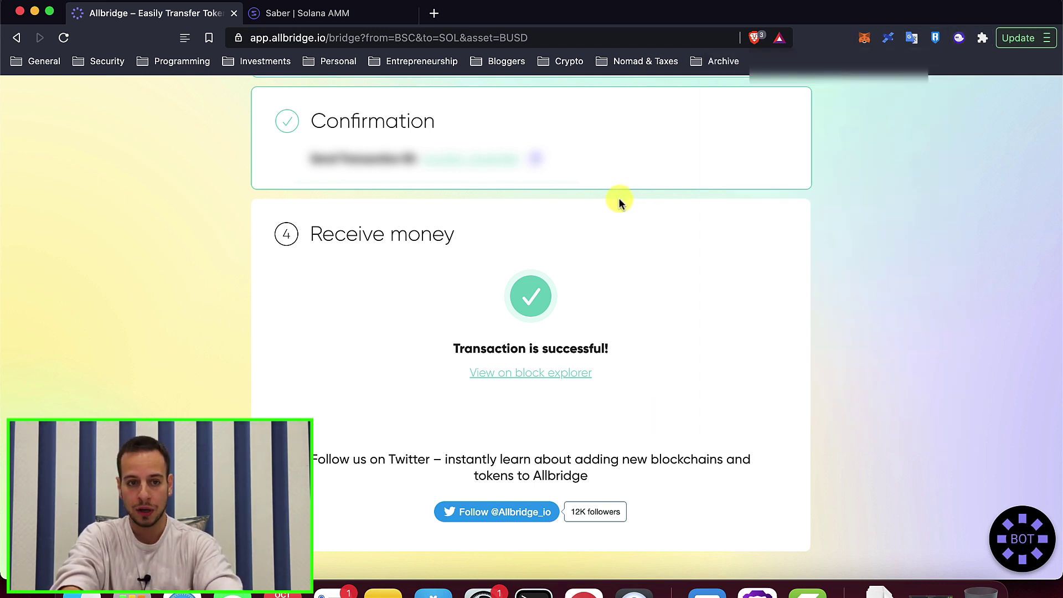
- On Saber's Swap page, search 'sol' and pick SOL as the receive token
{"action": "left_click", "coordinate": [327, 18]}
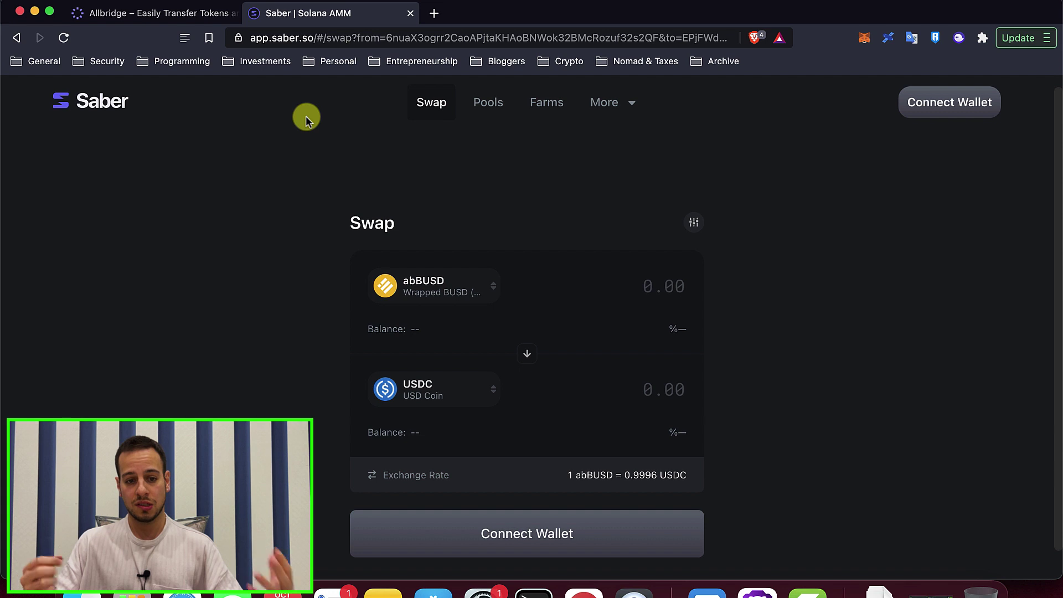
{"action": "left_click", "coordinate": [478, 388]}
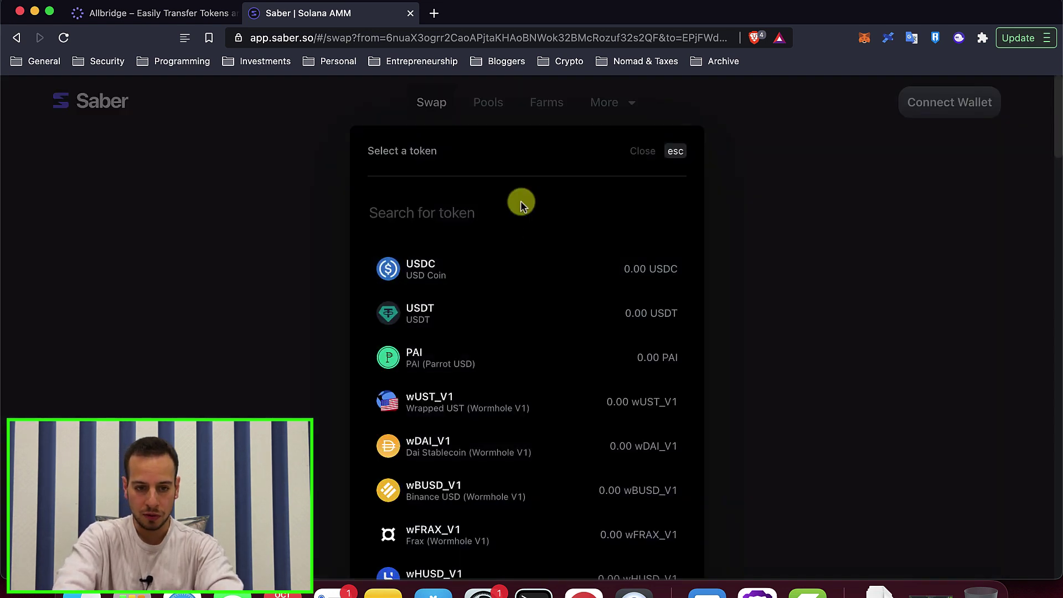
{"action": "type", "text": "sol"}
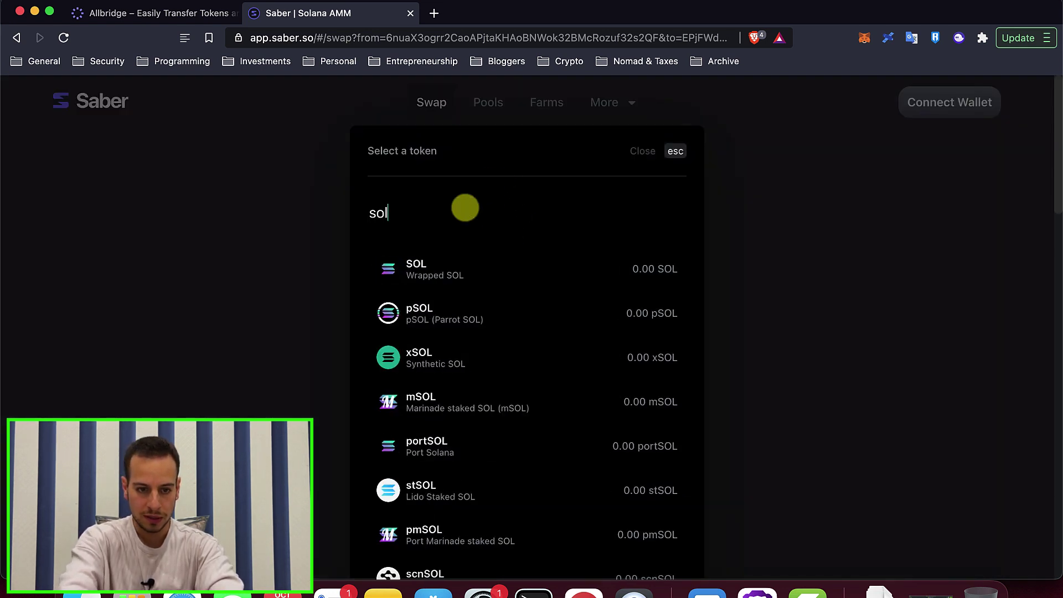
{"action": "left_click", "coordinate": [444, 281]}
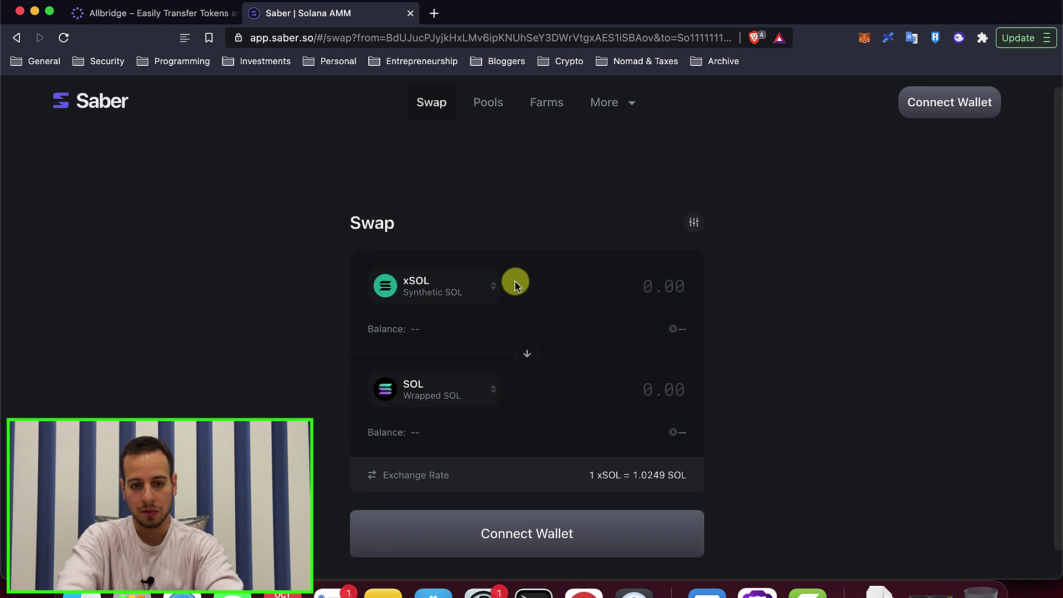
- Search 'busd' and make abBUSD the pay token, paired with USDC
{"action": "left_click", "coordinate": [473, 285]}
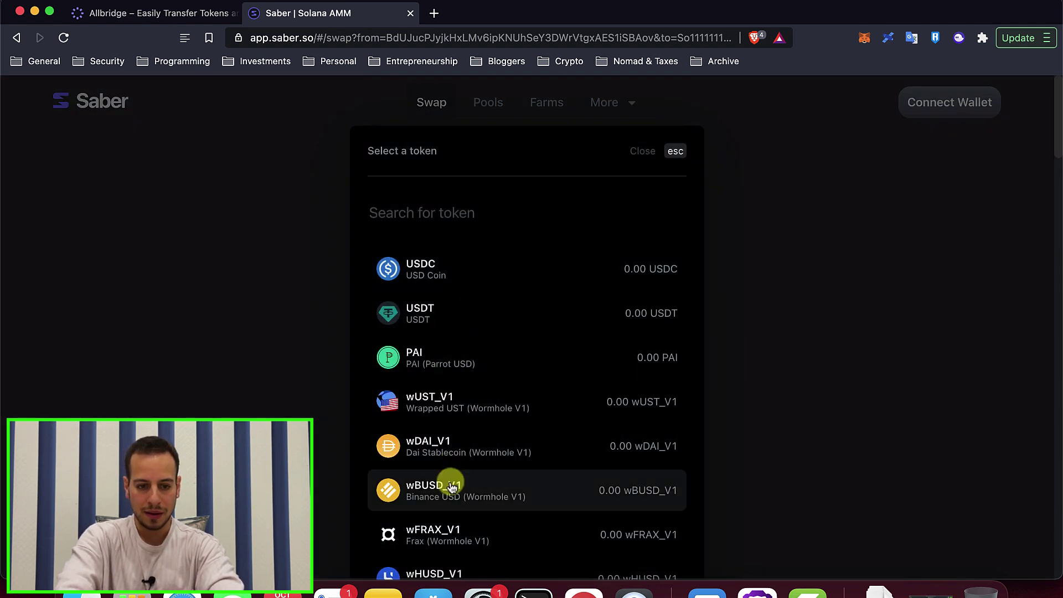
{"action": "left_click", "coordinate": [423, 208]}
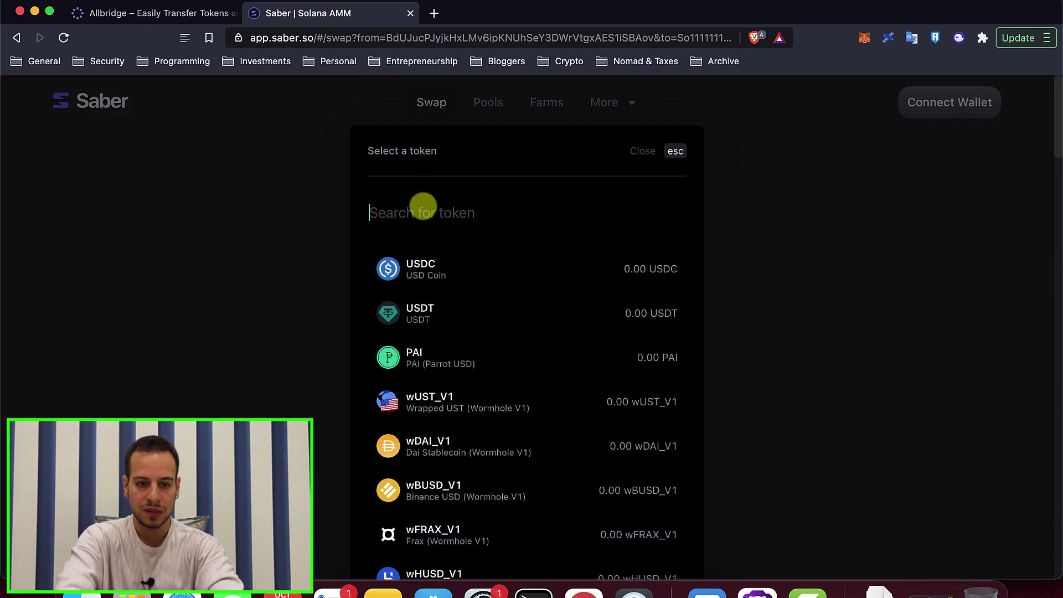
{"action": "type", "text": "busd"}
{"action": "left_click", "coordinate": [437, 364]}
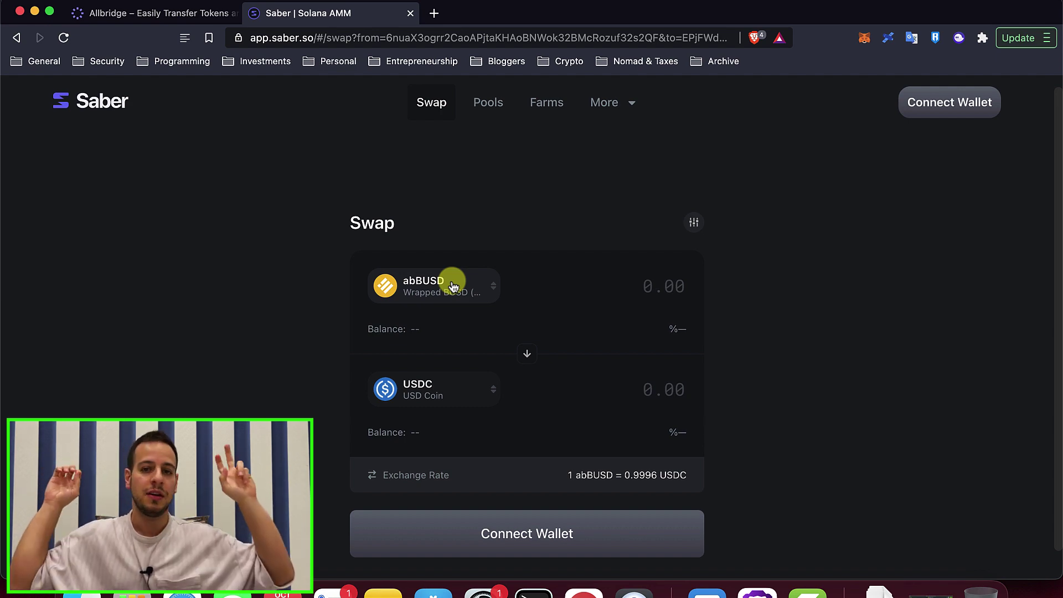
- Connect Phantom on Saber and enter the full 199.75 abBUSD, quoting 199.587126 USDC
{"action": "left_click", "coordinate": [914, 108]}
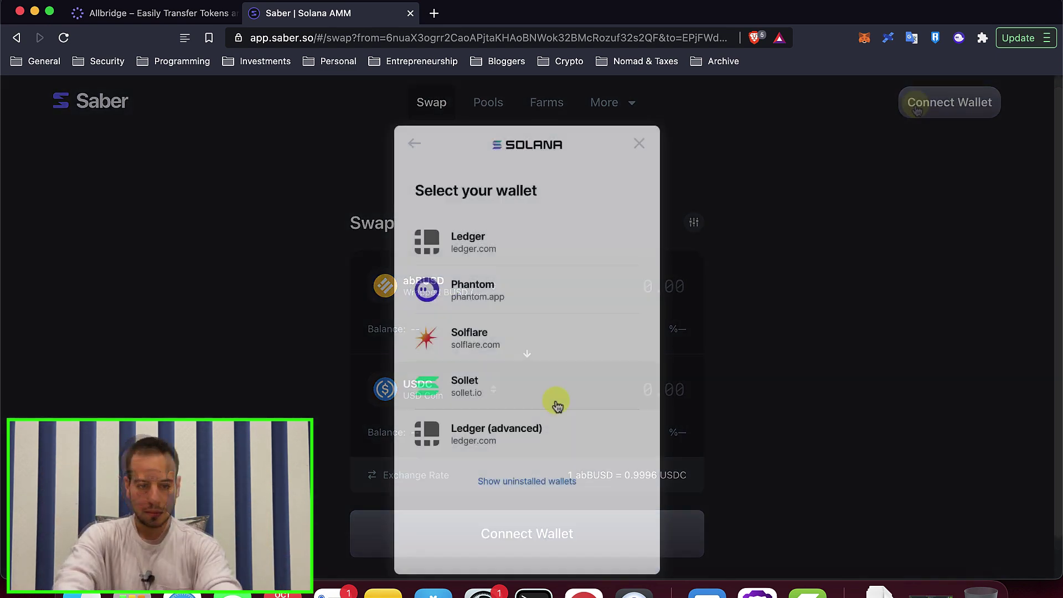
{"action": "left_click", "coordinate": [524, 290]}
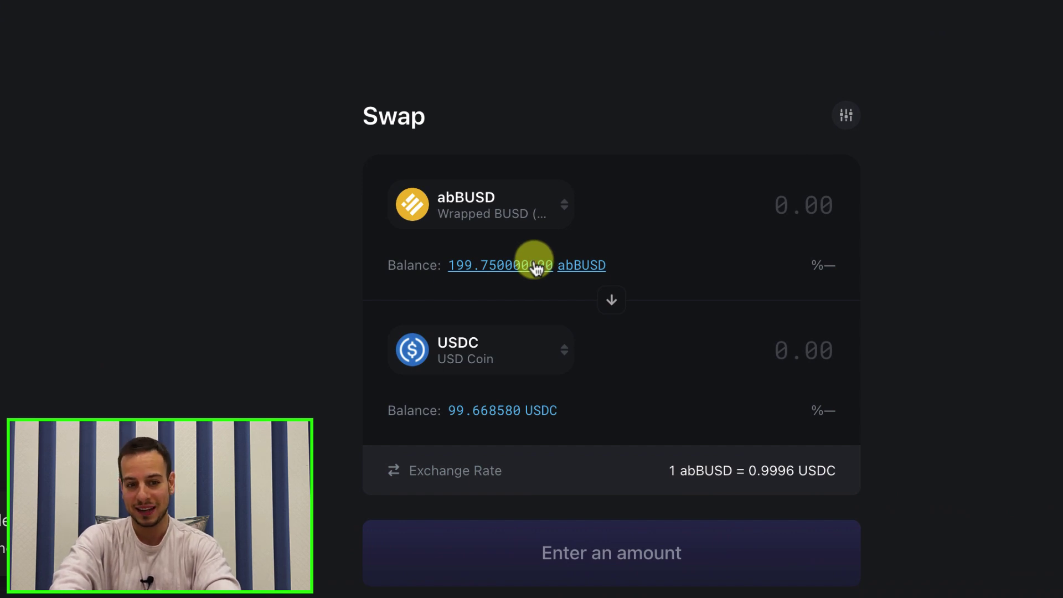
{"action": "left_click", "coordinate": [535, 267]}
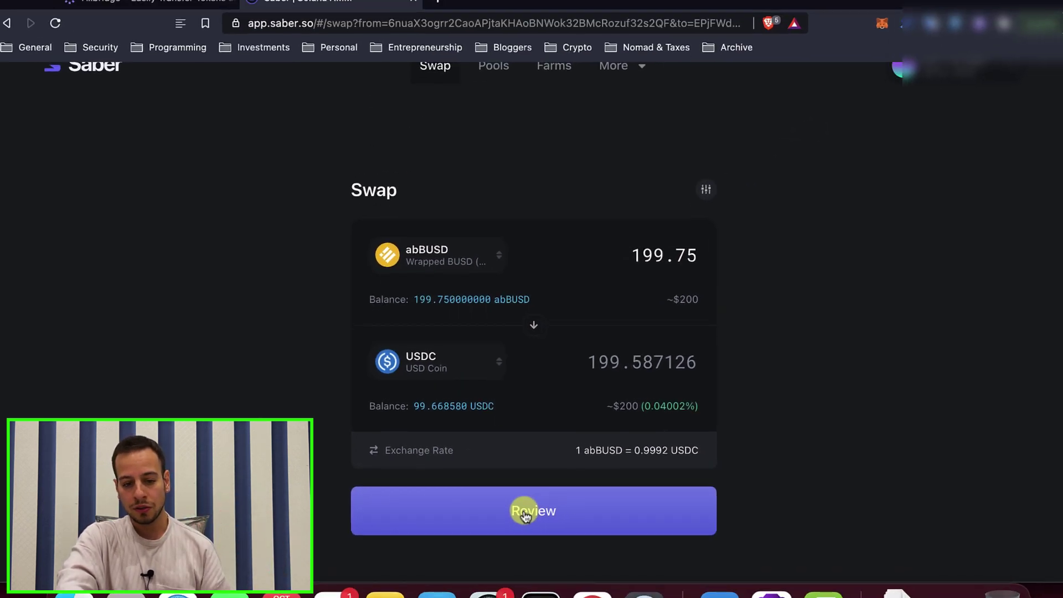
- Review the swap details, then confirm swapping 199.75 abBUSD for about 199.5871 USDC
{"action": "left_click", "coordinate": [525, 515]}
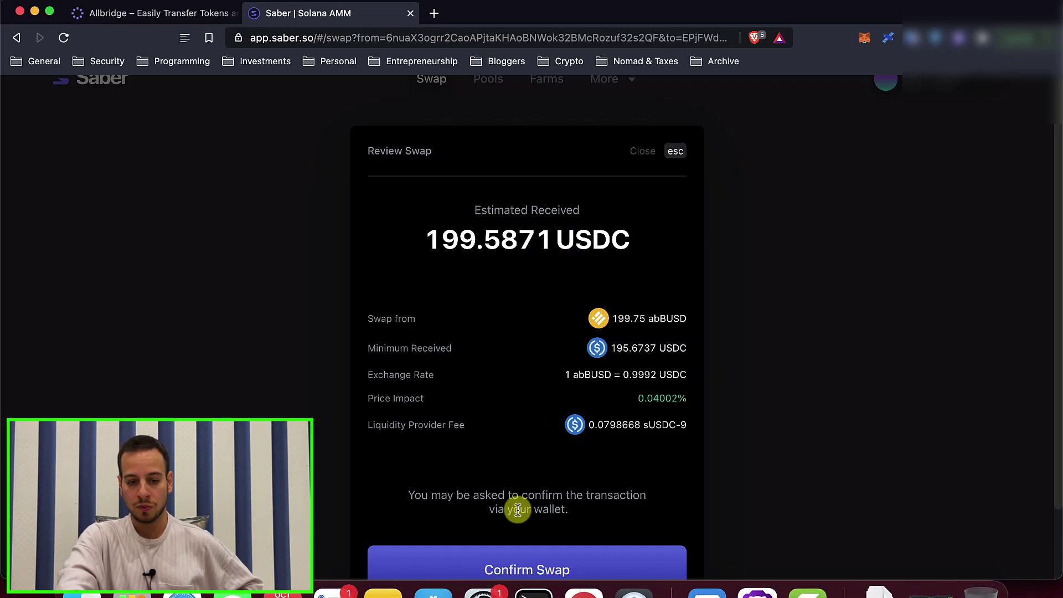
{"action": "left_click", "coordinate": [523, 571]}
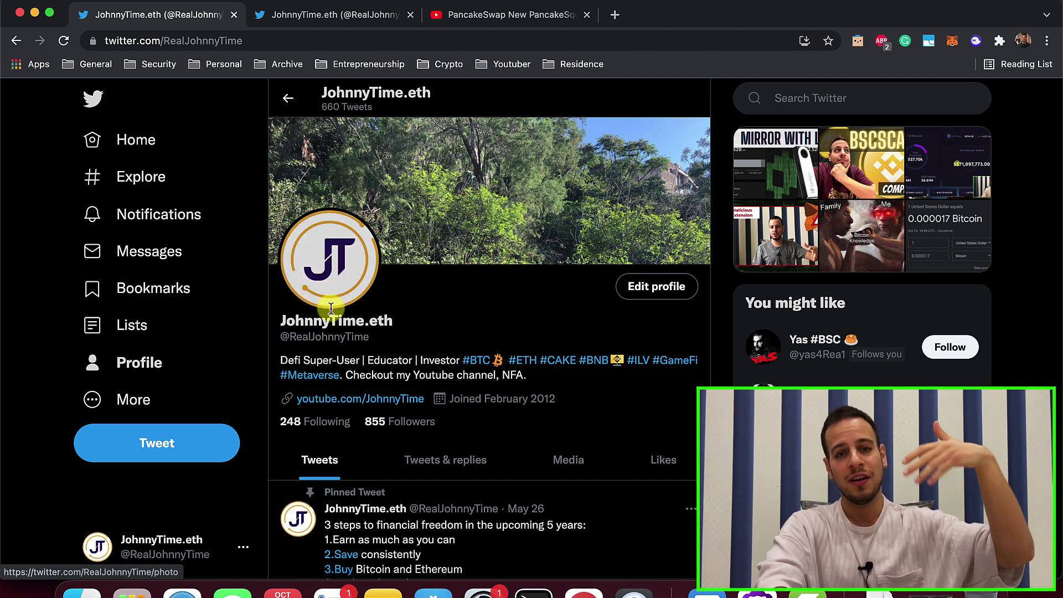
- Look over the DeFi educator's profile name and handle, then start a new tweet
{"action": "scroll", "coordinate": [332, 352], "scroll_direction": "down", "scroll_amount": 1}
{"action": "scroll", "coordinate": [332, 352], "scroll_direction": "down", "scroll_amount": 3}
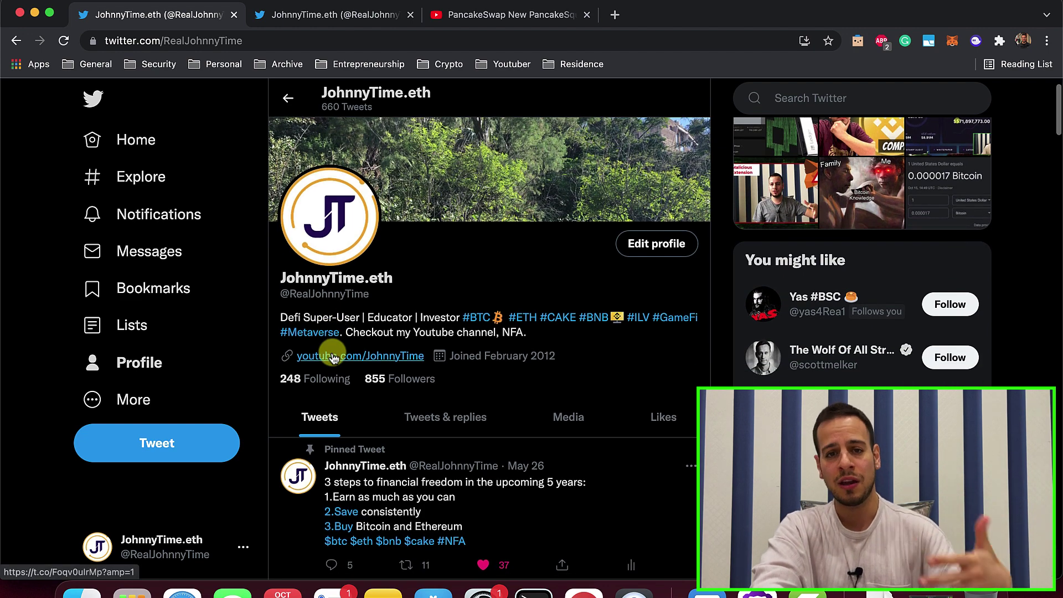
{"action": "scroll", "coordinate": [332, 357], "scroll_direction": "up", "scroll_amount": 3}
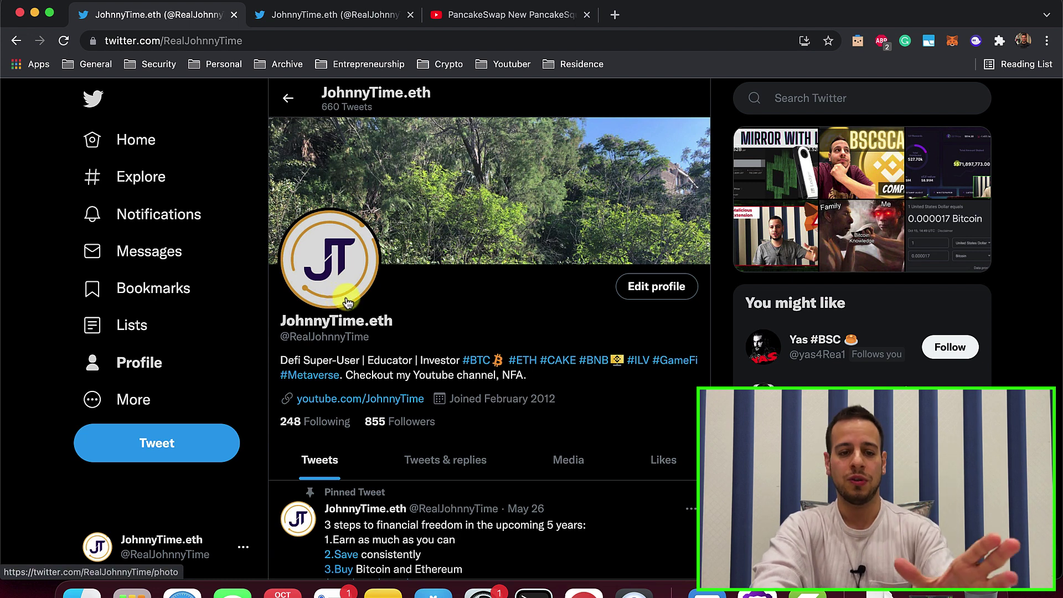
{"action": "left_click_drag", "start_coordinate": [282, 320], "coordinate": [388, 320]}
{"action": "left_click_drag", "start_coordinate": [296, 336], "coordinate": [377, 341]}
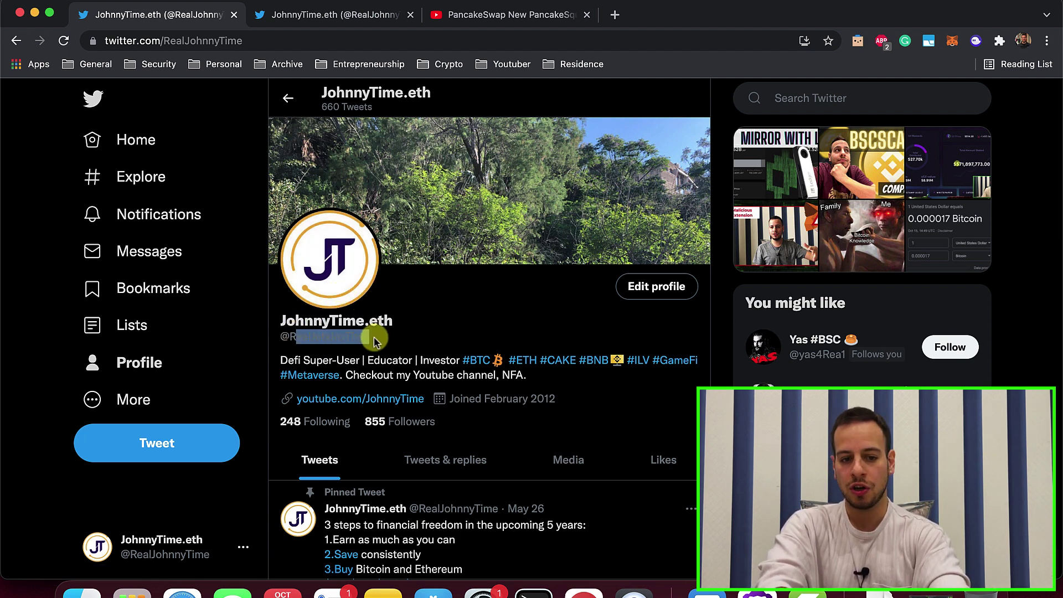
{"action": "left_click", "coordinate": [373, 318]}
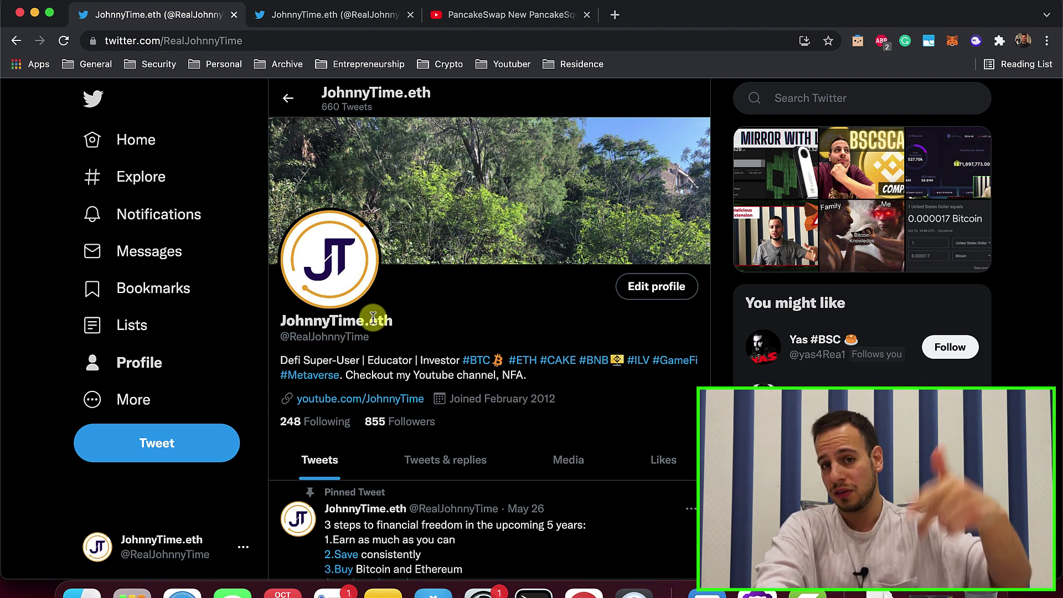
{"action": "scroll", "coordinate": [375, 366], "scroll_direction": "down", "scroll_amount": 2}
{"action": "scroll", "coordinate": [376, 374], "scroll_direction": "up", "scroll_amount": 2}
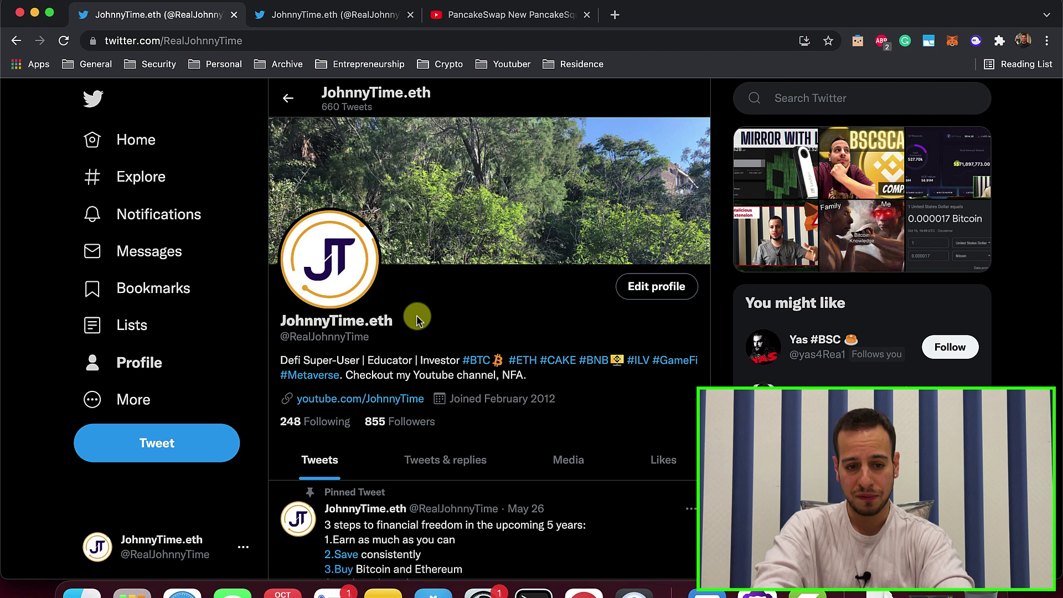
{"action": "left_click", "coordinate": [201, 442]}
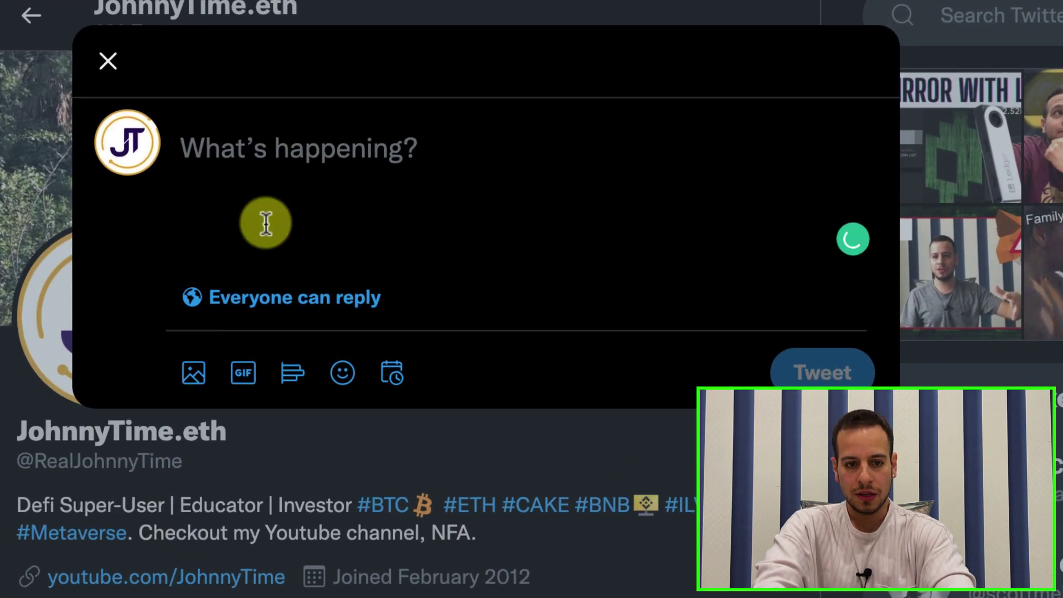
- Paste the prepared tweet about the BSC-to-Solana bridging video and highlight its opening mention
{"action": "left_click", "coordinate": [259, 155]}
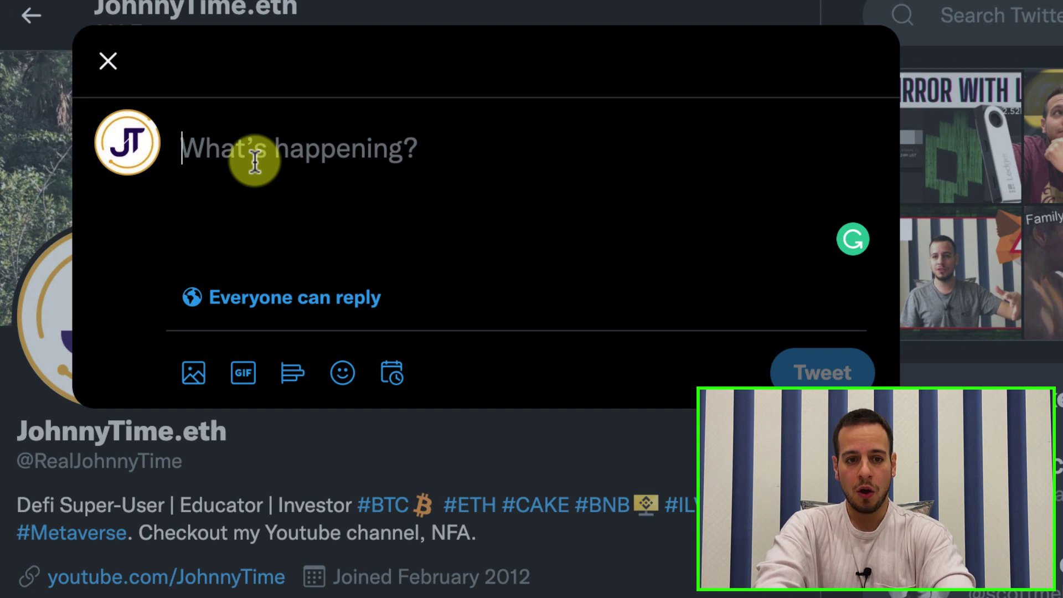
{"action": "type", "text": "I just watched @RealJohnnyTime video about bridging from BSC to Solana and I need some sol. My Sol wallet address is: XXXXXX"}
{"action": "key", "text": "ctrl+shift+Right"}
{"action": "key", "text": "ctrl+shift+Right"}
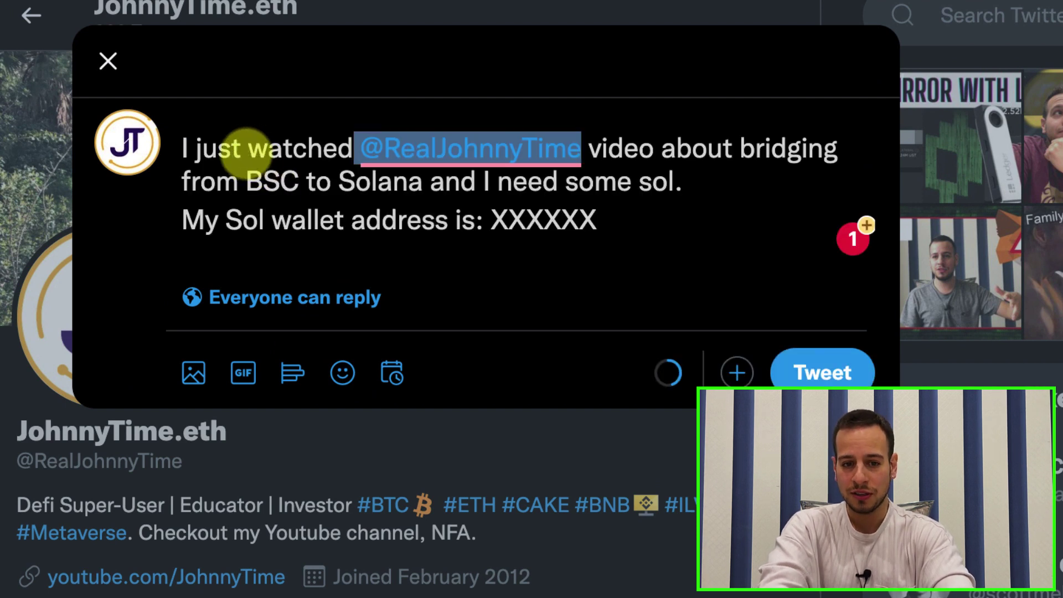
{"action": "key", "text": "ctrl+shift+Right"}
{"action": "key", "text": "ctrl+shift+Right"}
{"action": "key", "text": "ctrl+shift+Right"}
{"action": "key", "text": "ctrl+shift+Right"}
{"action": "key", "text": "ctrl+shift+Right"}
{"action": "key", "text": "ctrl+shift+Right"}
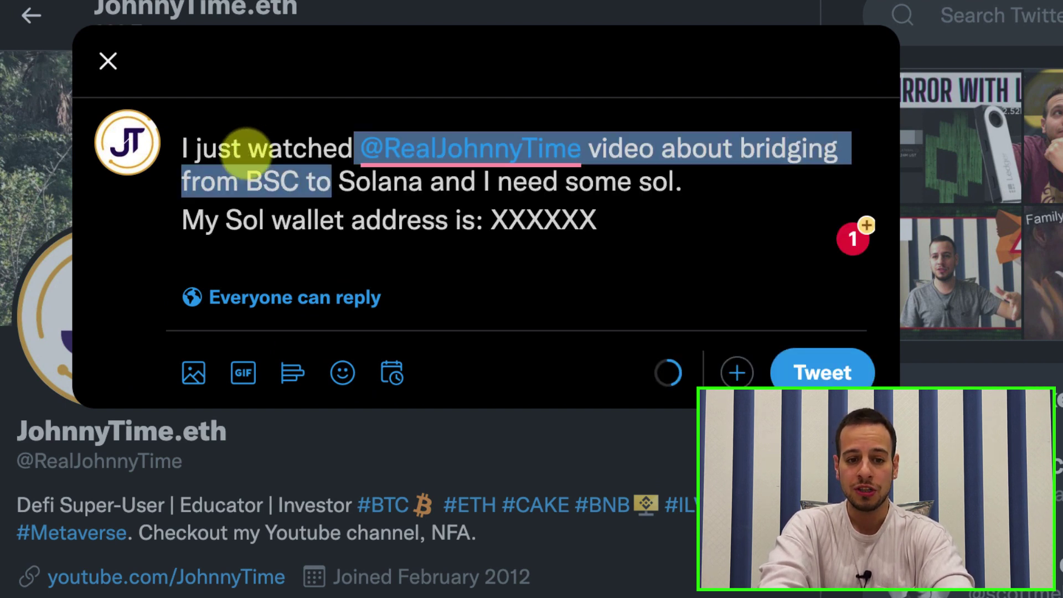
{"action": "key", "text": "ctrl+shift+Right"}
{"action": "key", "text": "ctrl+shift+Right"}
{"action": "key", "text": "ctrl+shift+Right"}
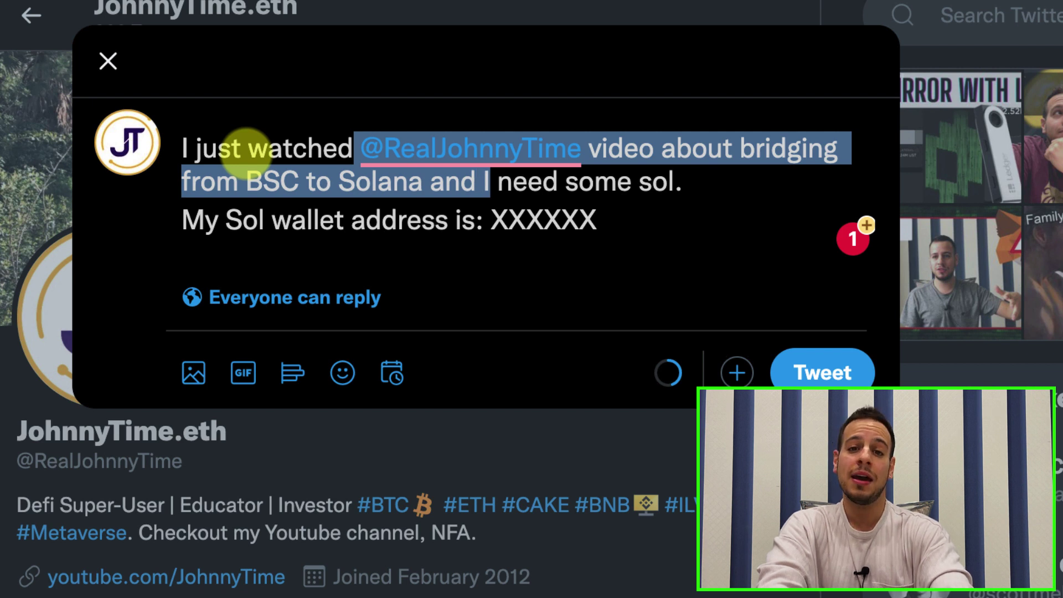
- Highlight the wallet-address line and then the XXXXXX placeholder in the tweet
{"action": "key", "text": "Down"}
{"action": "key", "text": "Home"}
{"action": "key", "text": "shift+End"}
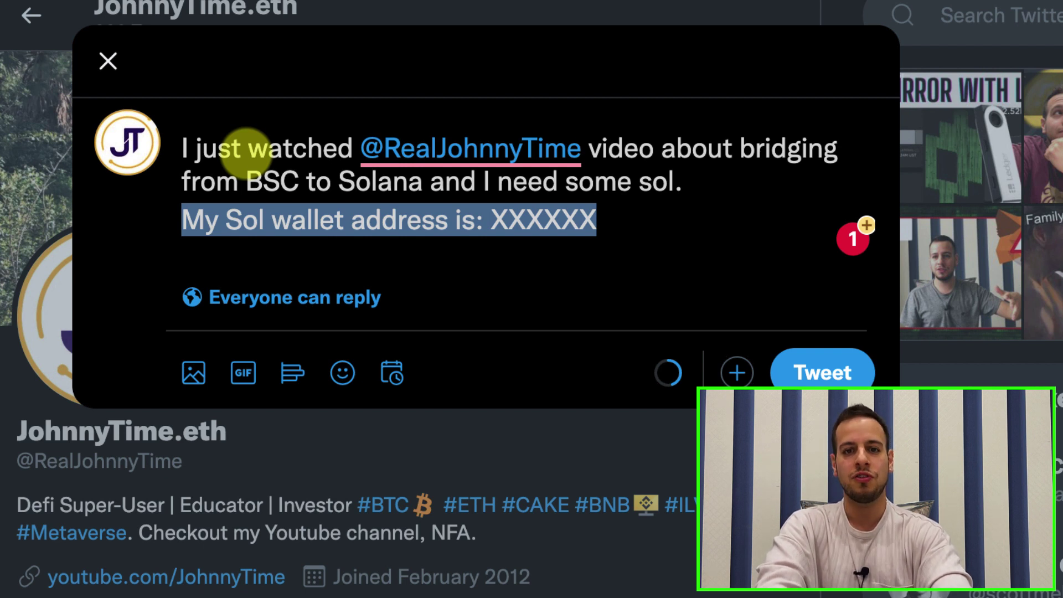
{"action": "key", "text": "End"}
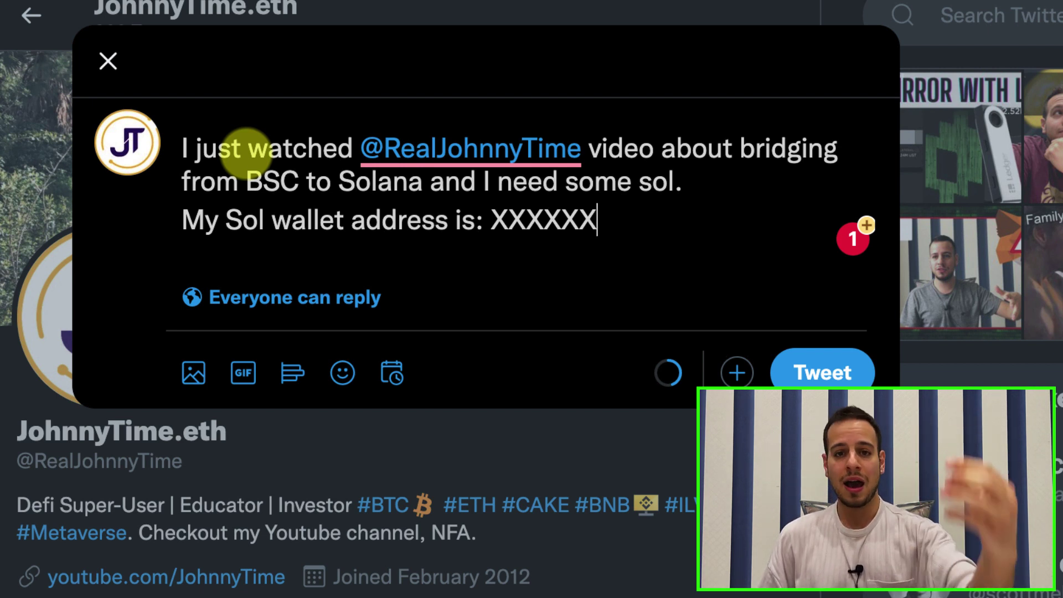
{"action": "key", "text": "shift+Up"}
{"action": "key", "text": "shift+Up"}
{"action": "key", "text": "shift+Up"}
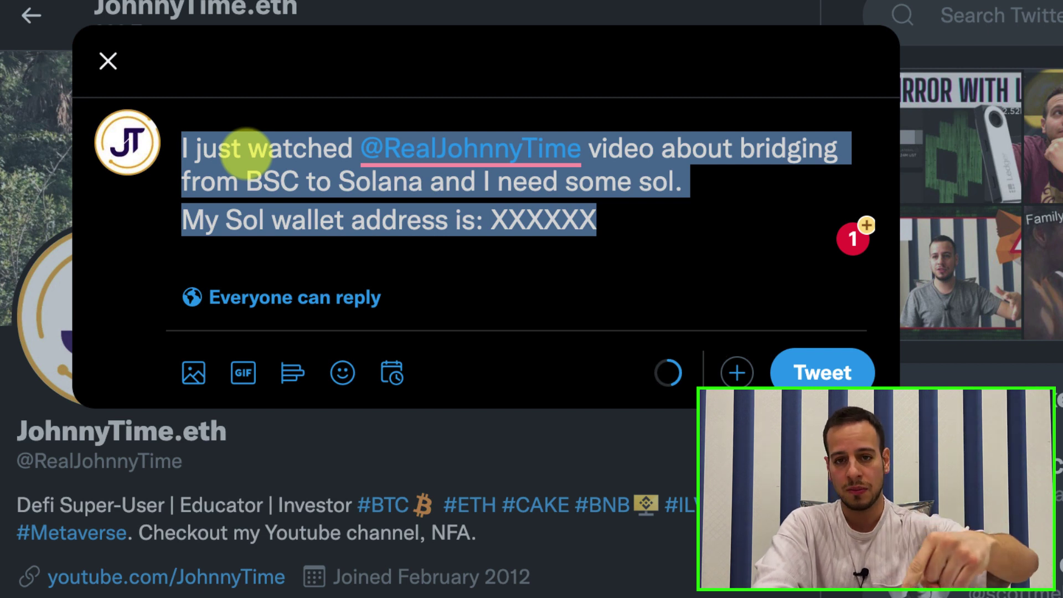
{"action": "left_click", "coordinate": [475, 220]}
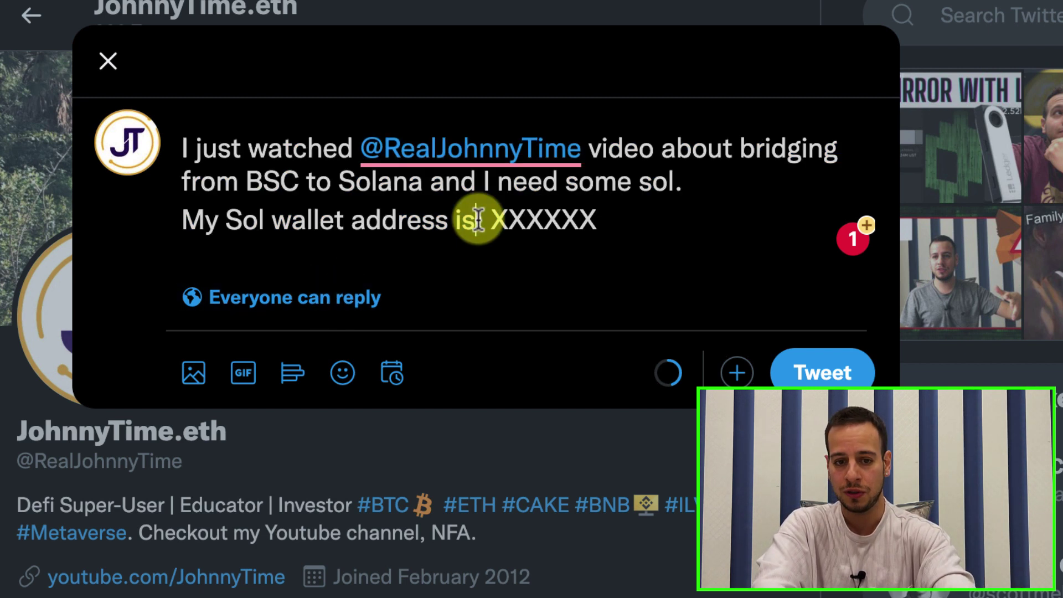
{"action": "left_click_drag", "start_coordinate": [487, 220], "coordinate": [624, 222]}
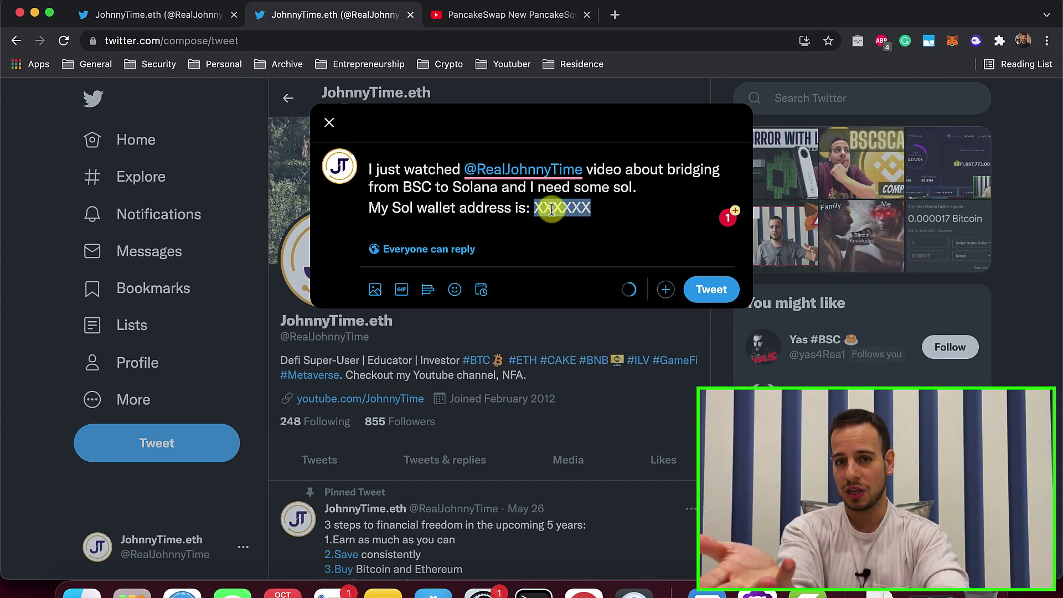
- Replace the YouTube comment with a note that sol was requested on Twitter, then return to Twitter
{"action": "key", "text": "ctrl+Tab"}
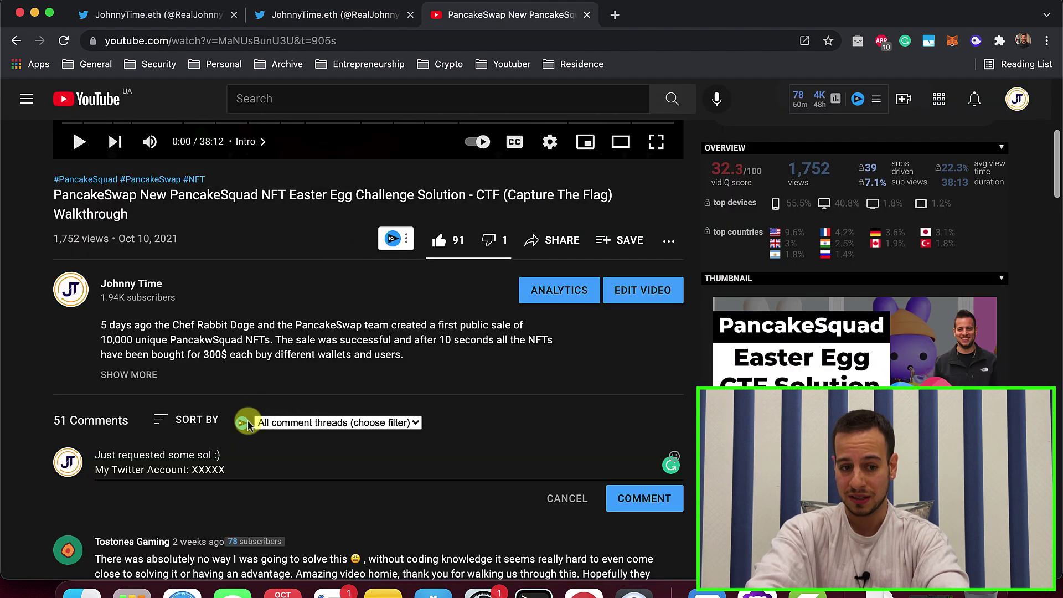
{"action": "triple_click", "coordinate": [290, 464]}
{"action": "key", "text": "super+a"}
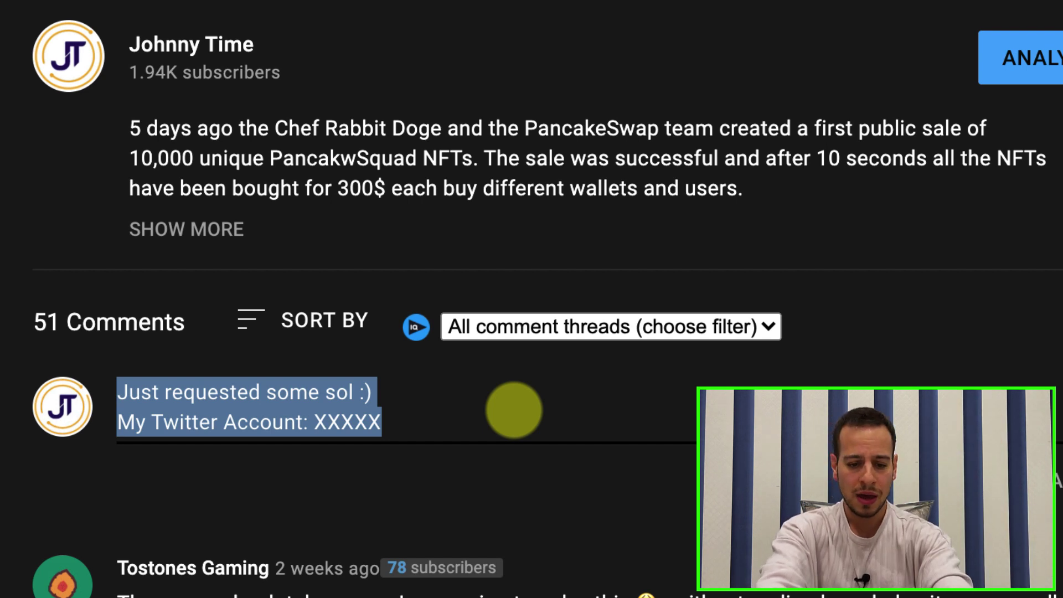
{"action": "type", "text": "I j"}
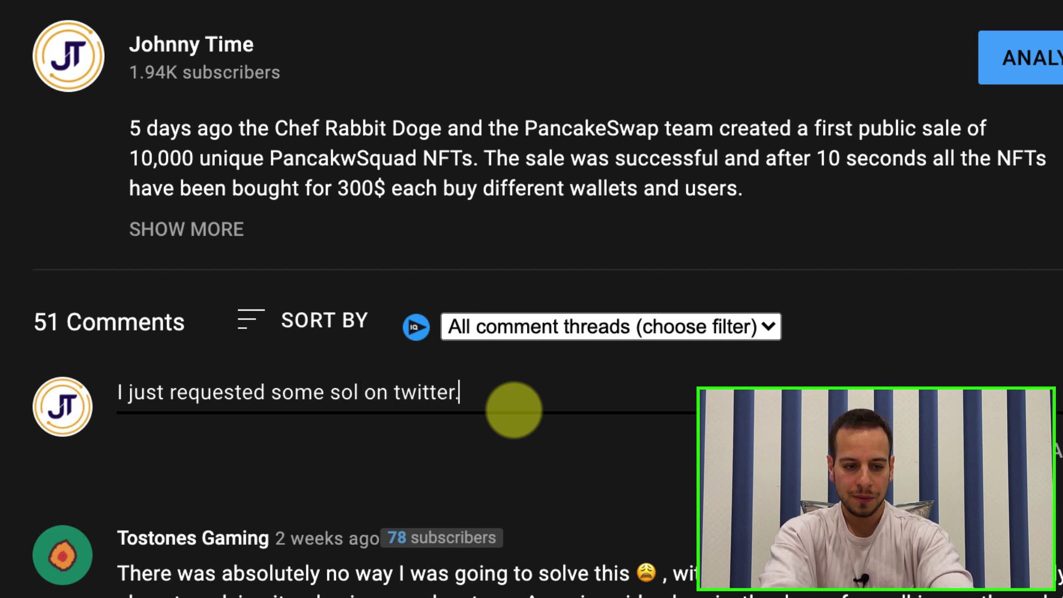
{"action": "key", "text": "Return"}
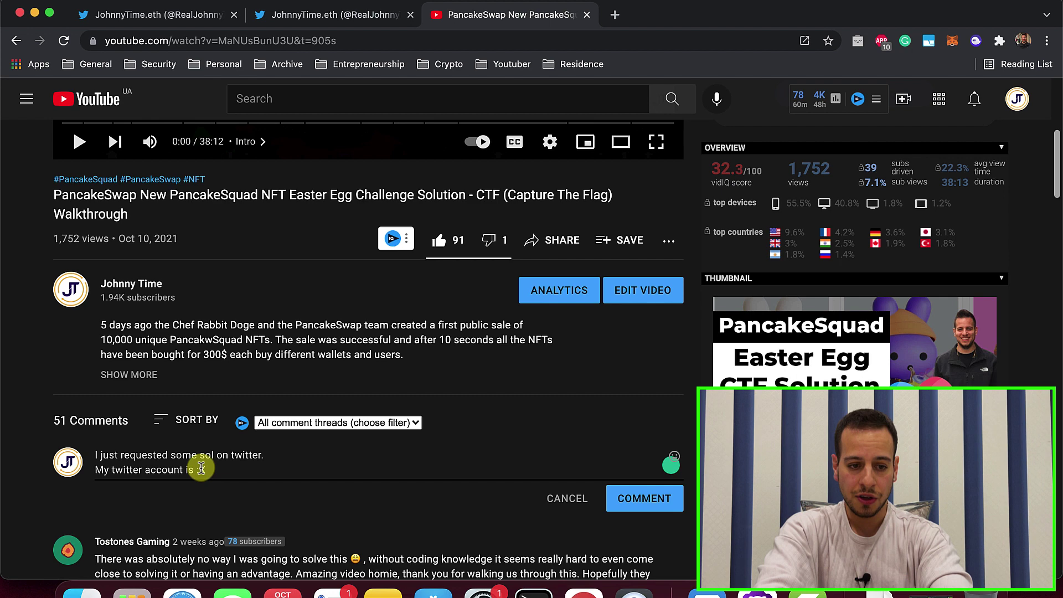
{"action": "key", "text": "ctrl+shift+Tab"}
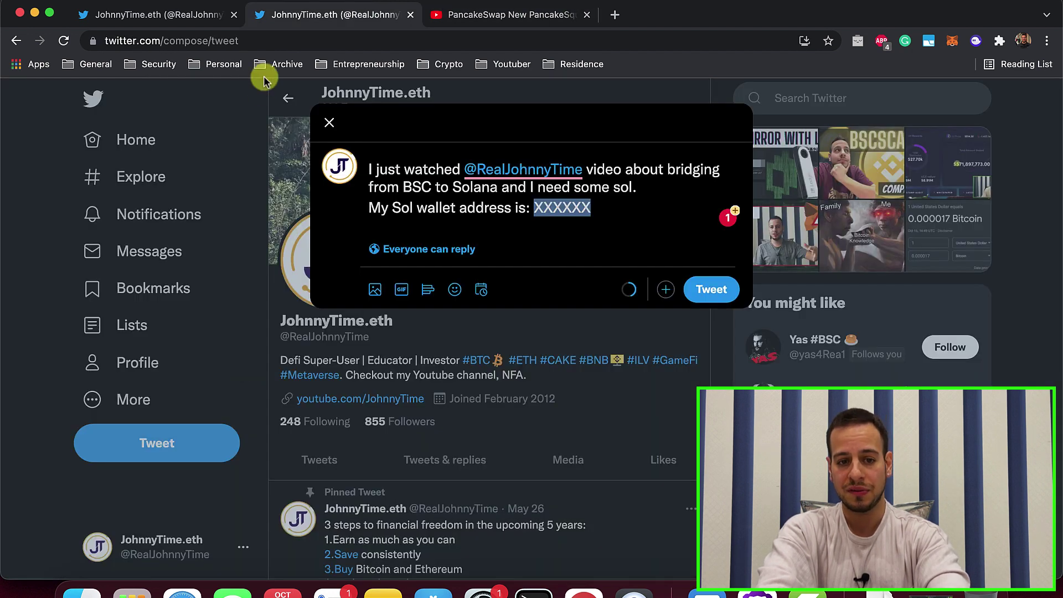
{"action": "key", "text": "ctrl+shift+Tab"}
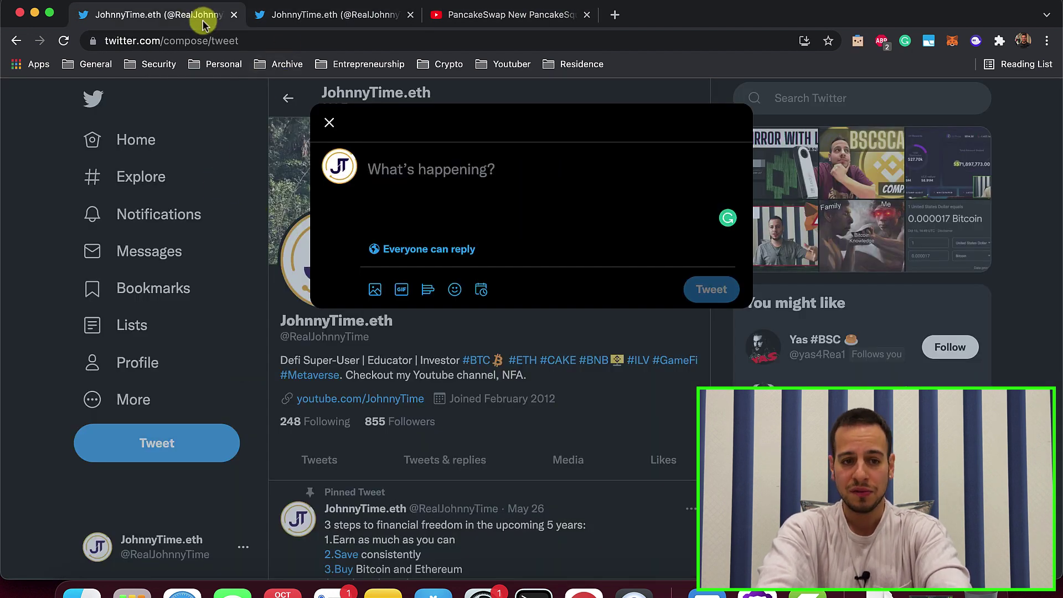
- Discard the empty tweet draft and go to your own profile from Home
{"action": "left_click", "coordinate": [329, 122]}
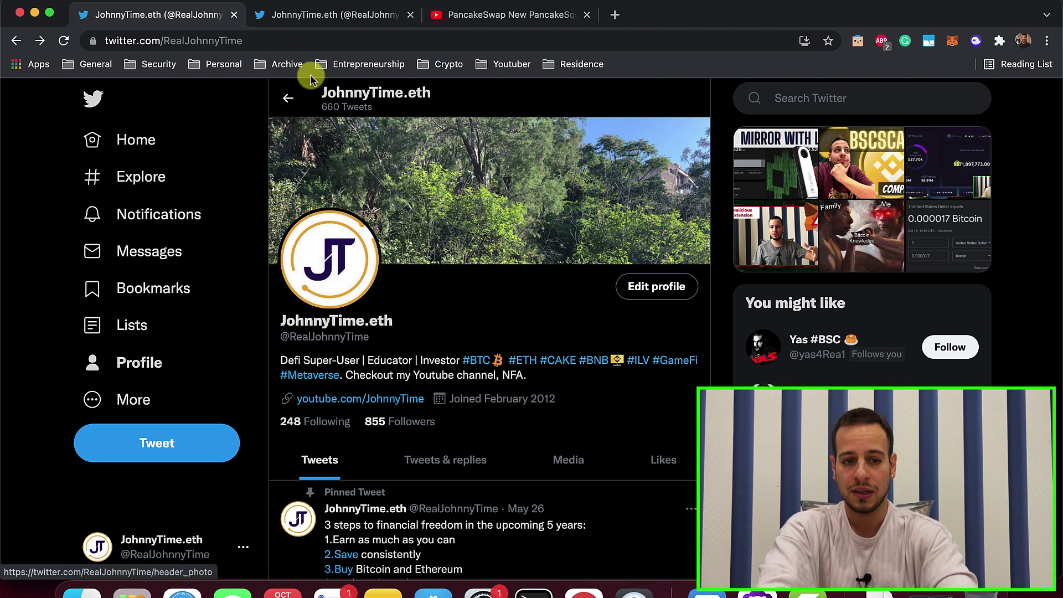
{"action": "left_click", "coordinate": [100, 140]}
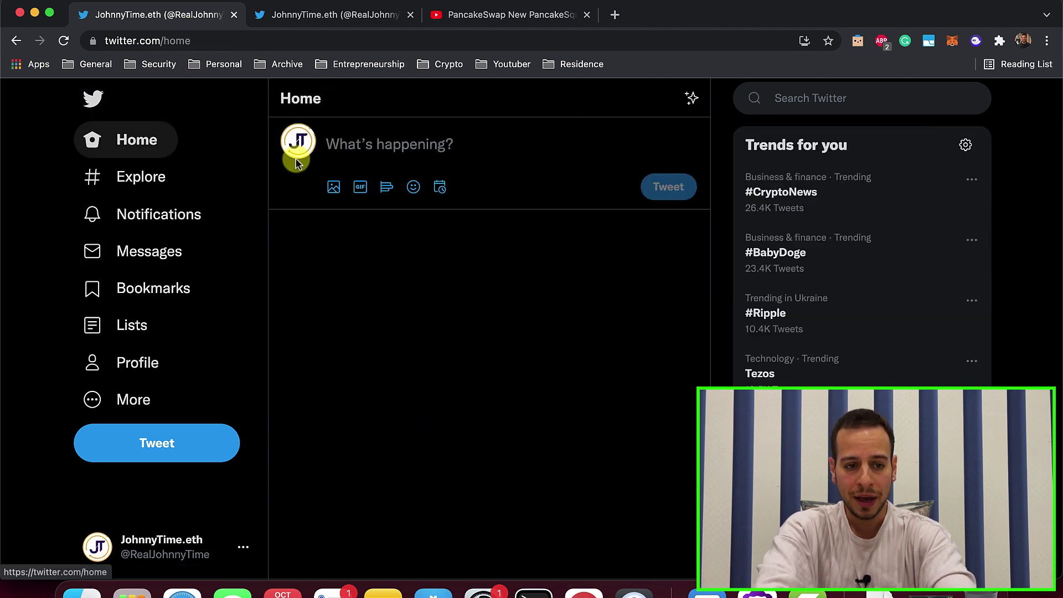
{"action": "left_click", "coordinate": [298, 152]}
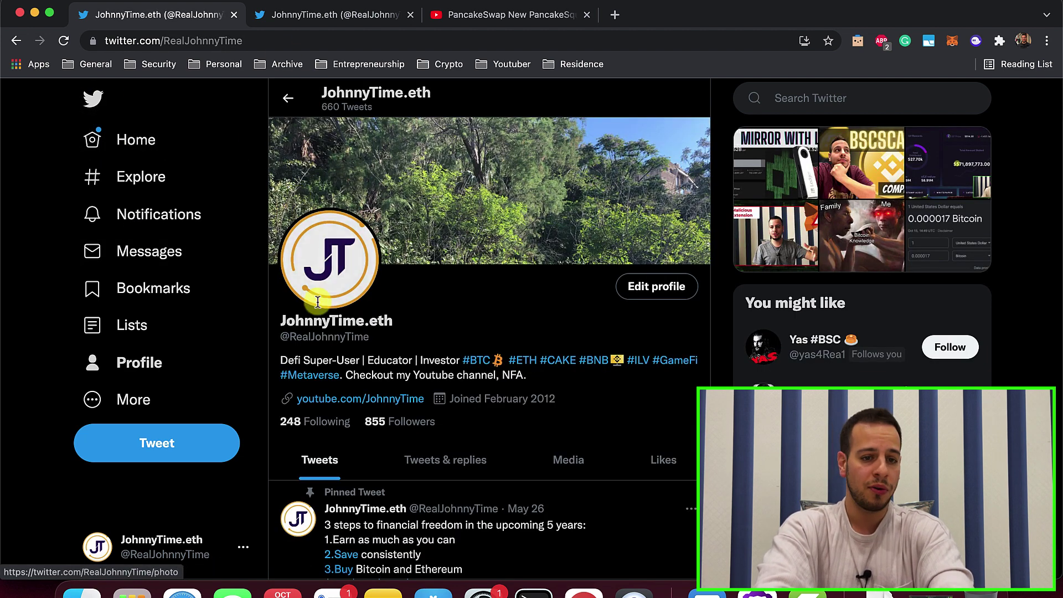
- Select your account handle, without the @ sign, on your profile page
{"action": "left_click_drag", "start_coordinate": [375, 338], "coordinate": [281, 341]}
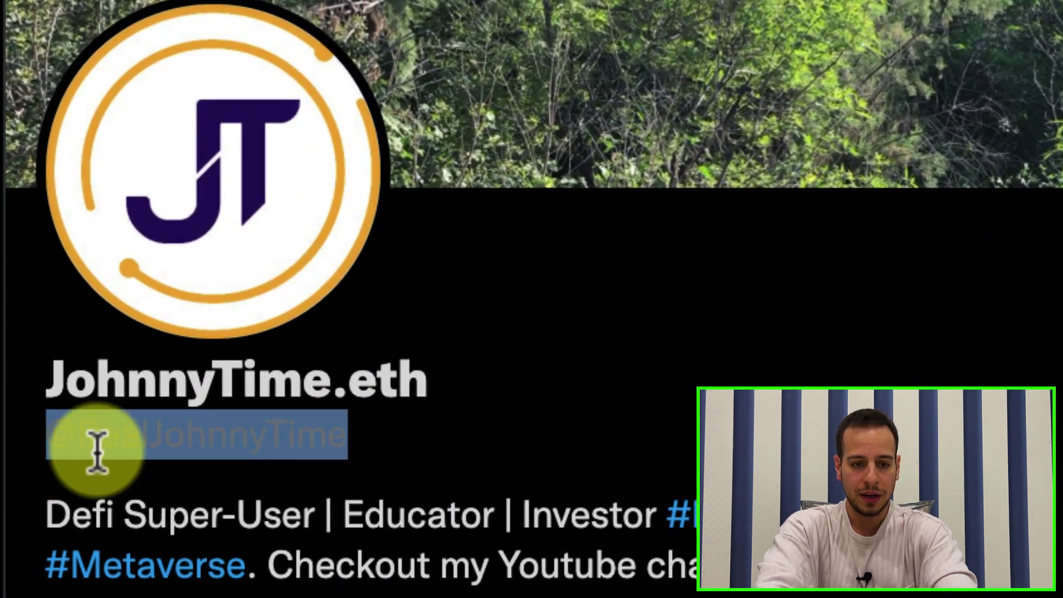
{"action": "left_click", "coordinate": [290, 339]}
{"action": "left_click_drag", "start_coordinate": [78, 449], "coordinate": [38, 451]}
{"action": "left_click", "coordinate": [422, 451]}
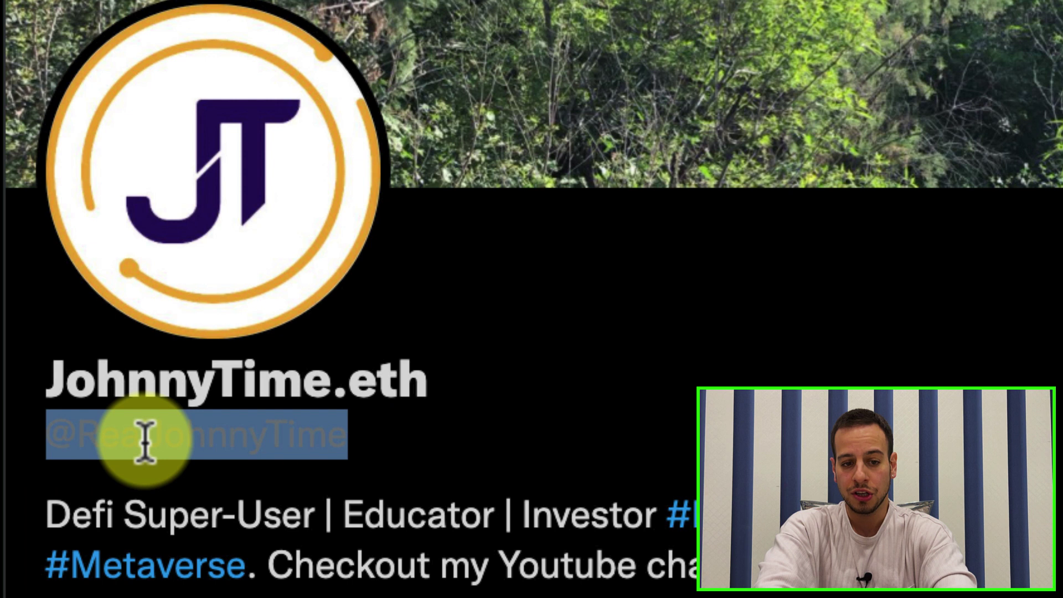
{"action": "left_click", "coordinate": [224, 410]}
{"action": "triple_click", "coordinate": [224, 410]}
{"action": "triple_click", "coordinate": [207, 427]}
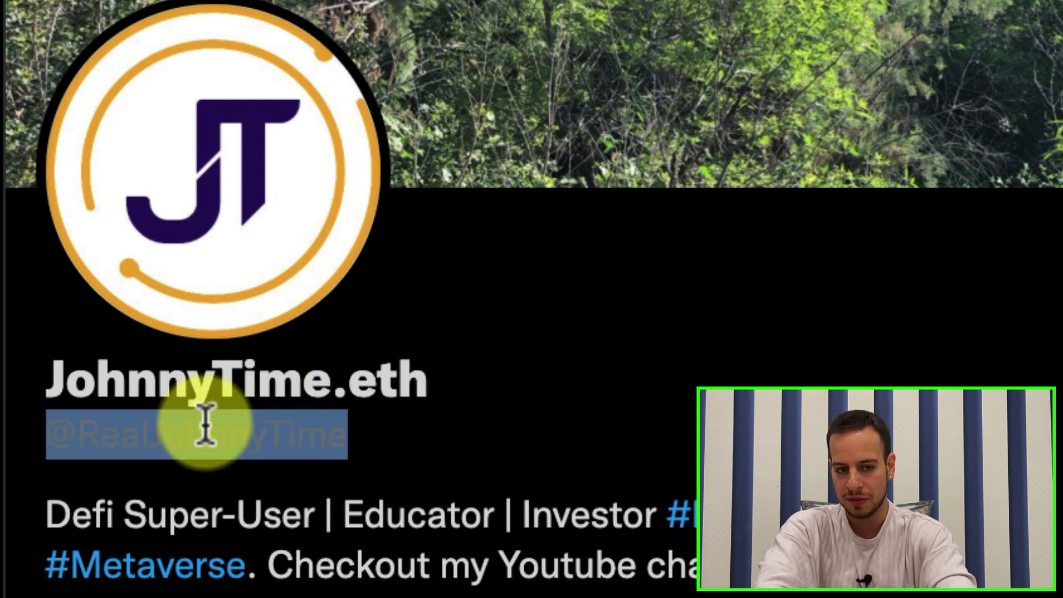
{"action": "left_click", "coordinate": [284, 427]}
{"action": "double_click", "coordinate": [238, 435]}
{"action": "double_click", "coordinate": [238, 435]}
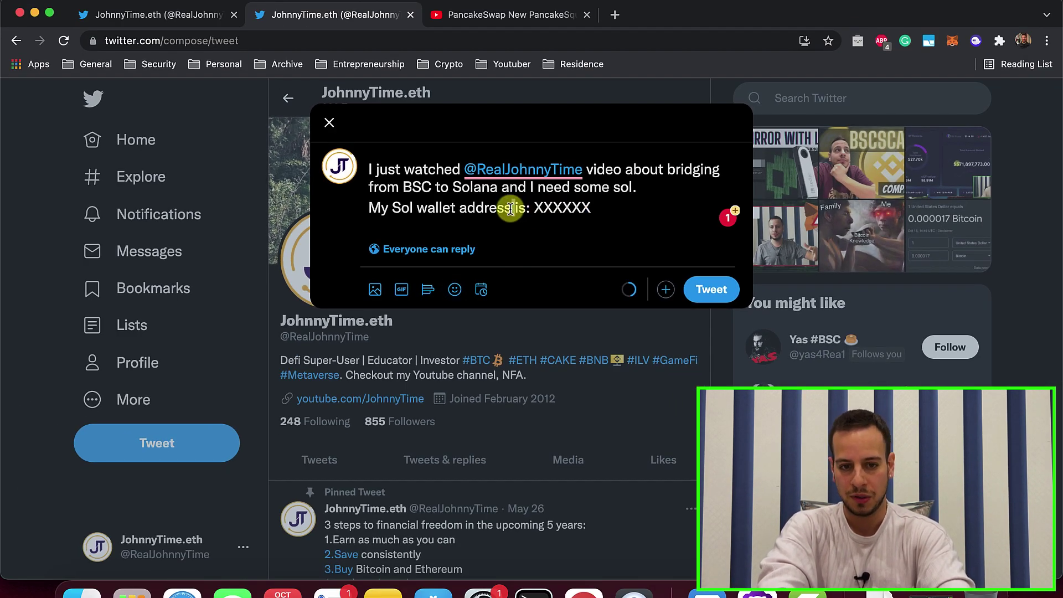
- Return to the tweet draft and select the mention at its start
{"action": "key", "text": "ctrl+Tab"}
{"action": "key", "text": "ctrl+shift+Tab"}
{"action": "key", "text": "ctrl+shift+Tab"}
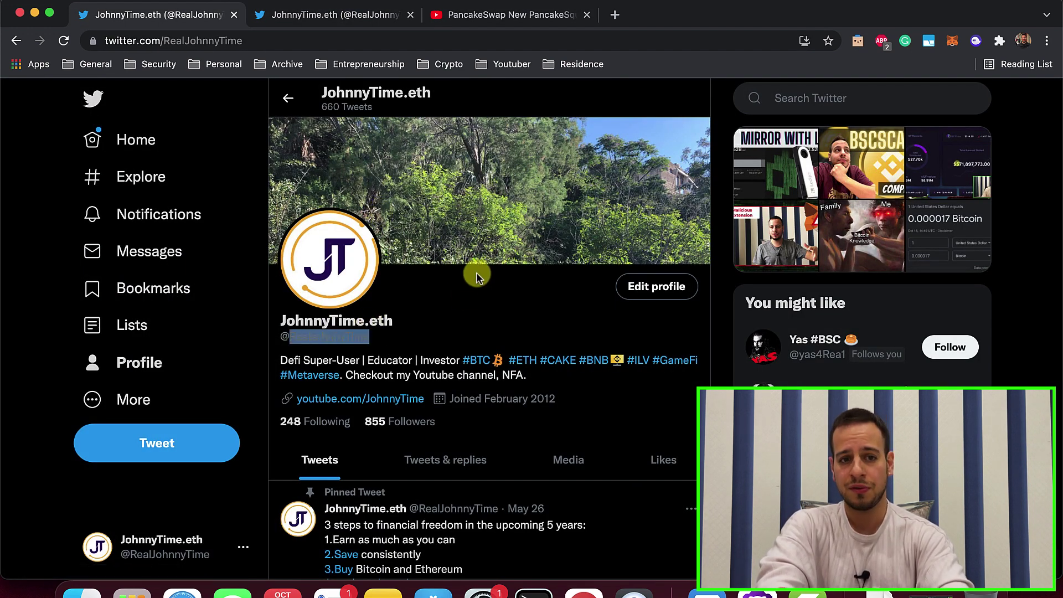
{"action": "key", "text": "ctrl+Tab"}
{"action": "mouse_move", "coordinate": [412, 177]}
{"action": "left_mouse_down"}
{"action": "mouse_move", "coordinate": [583, 171]}
{"action": "mouse_move", "coordinate": [399, 187]}
{"action": "left_mouse_up"}
{"action": "key", "text": "shift+alt+Right"}
{"action": "key", "text": "shift+alt+Right"}
{"action": "key", "text": "shift+alt+Right"}
{"action": "key", "text": "shift+alt+Right"}
{"action": "key", "text": "shift+alt+Right"}
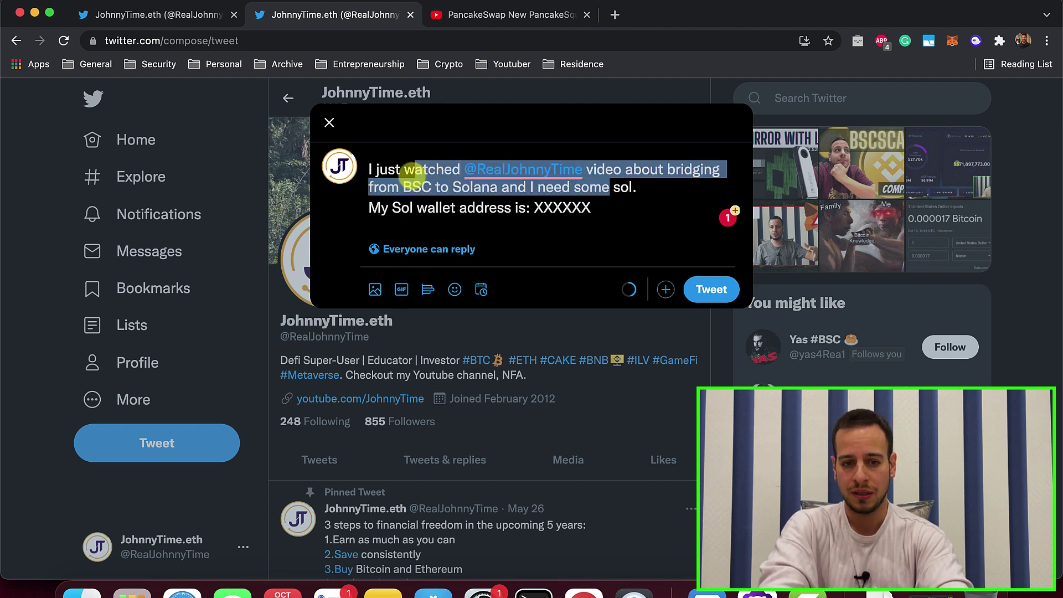
{"action": "key", "text": "super+Up"}
{"action": "key", "text": "shift+alt+Right"}
{"action": "key", "text": "shift+alt+Right"}
{"action": "key", "text": "shift+alt+Right"}
{"action": "key", "text": "shift+alt+Right"}
{"action": "key", "text": "Right"}
{"action": "key", "text": "shift+alt+Right"}
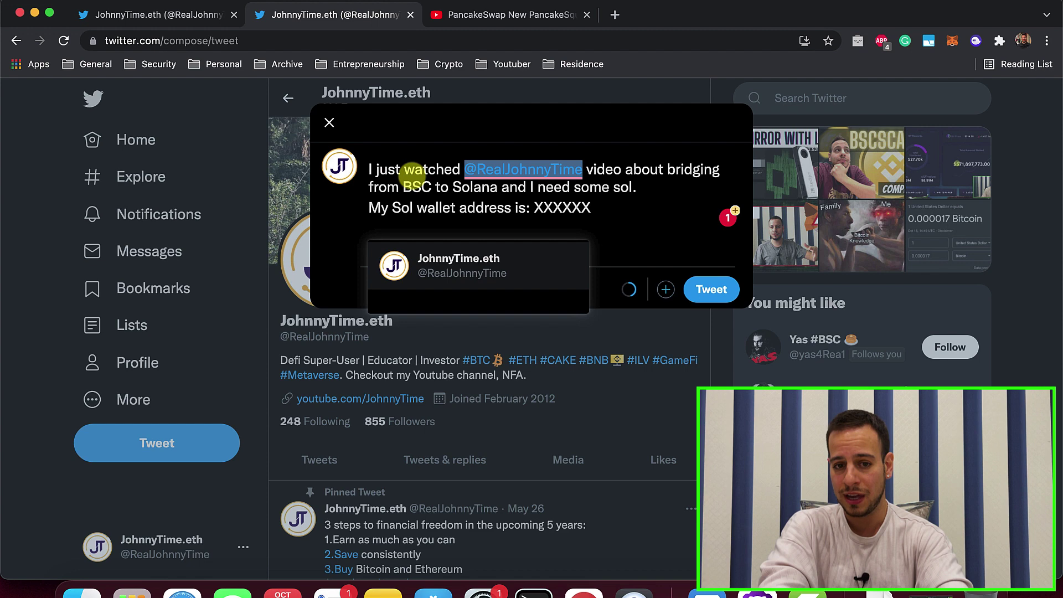
- Select the XXXXXX wallet placeholder, then leave Twitter for YouTube and the Saber browser
{"action": "left_click_drag", "start_coordinate": [381, 206], "coordinate": [570, 208]}
{"action": "double_click", "coordinate": [563, 211]}
{"action": "key", "text": "ctrl+Tab"}
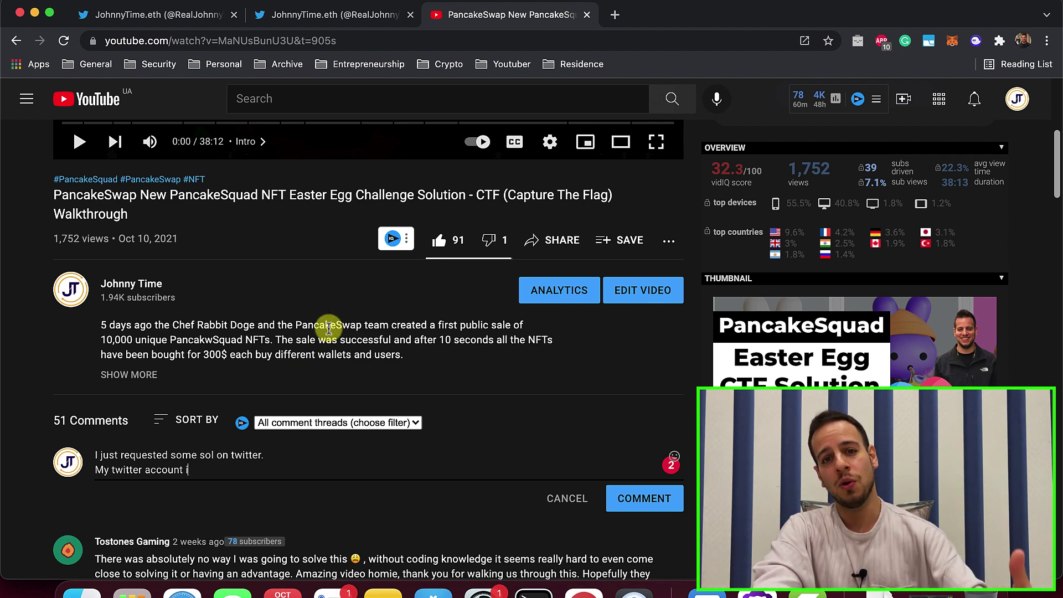
{"action": "key", "text": "super+Tab"}
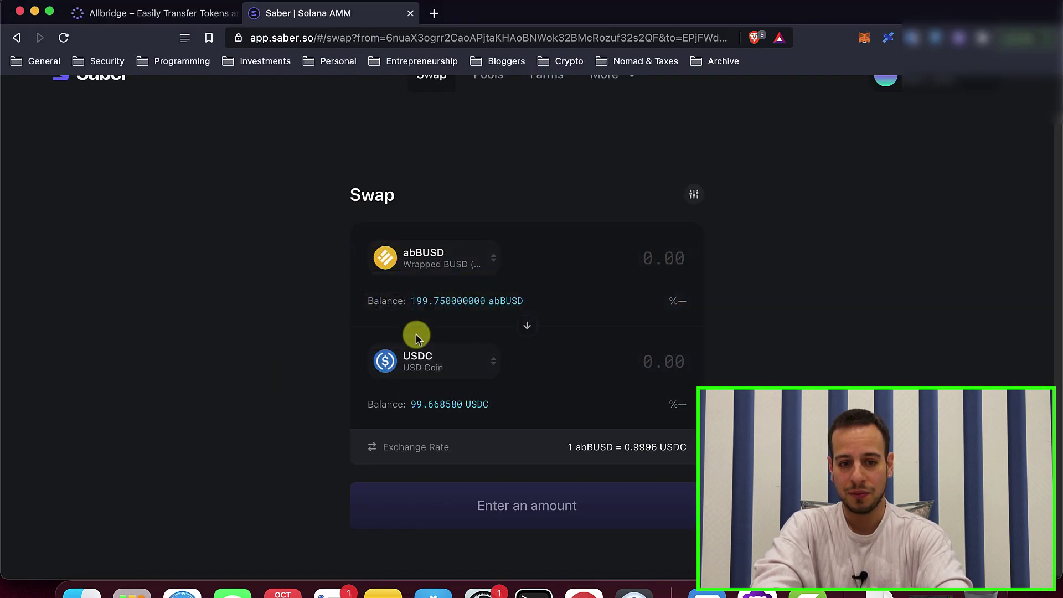
- Swap the full 199.75 abBUSD balance for USDC and approve it in Phantom
{"action": "left_click", "coordinate": [486, 303]}
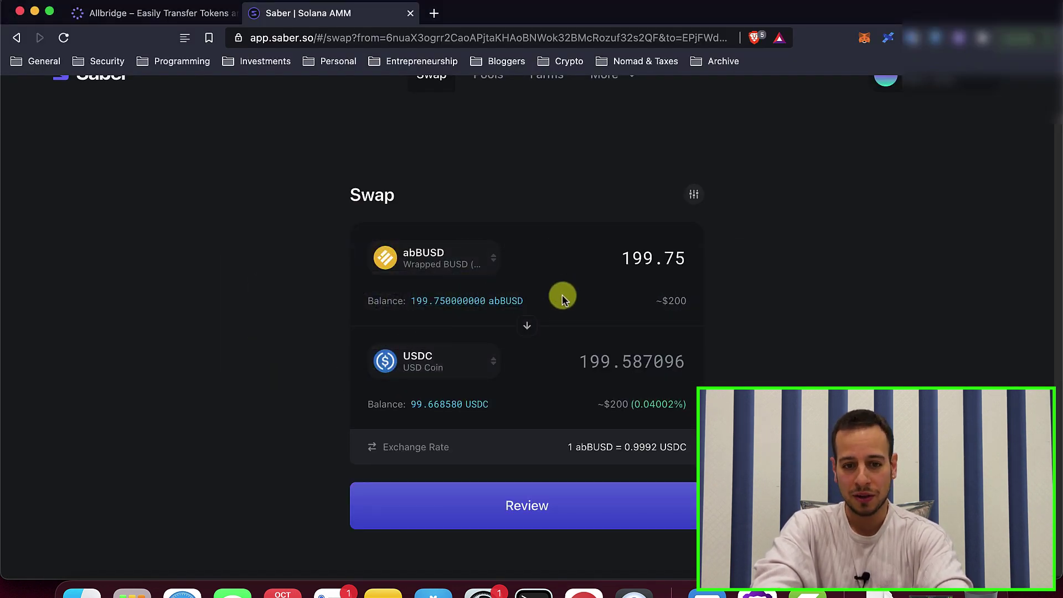
{"action": "scroll", "coordinate": [521, 330], "scroll_direction": "down", "scroll_amount": 1}
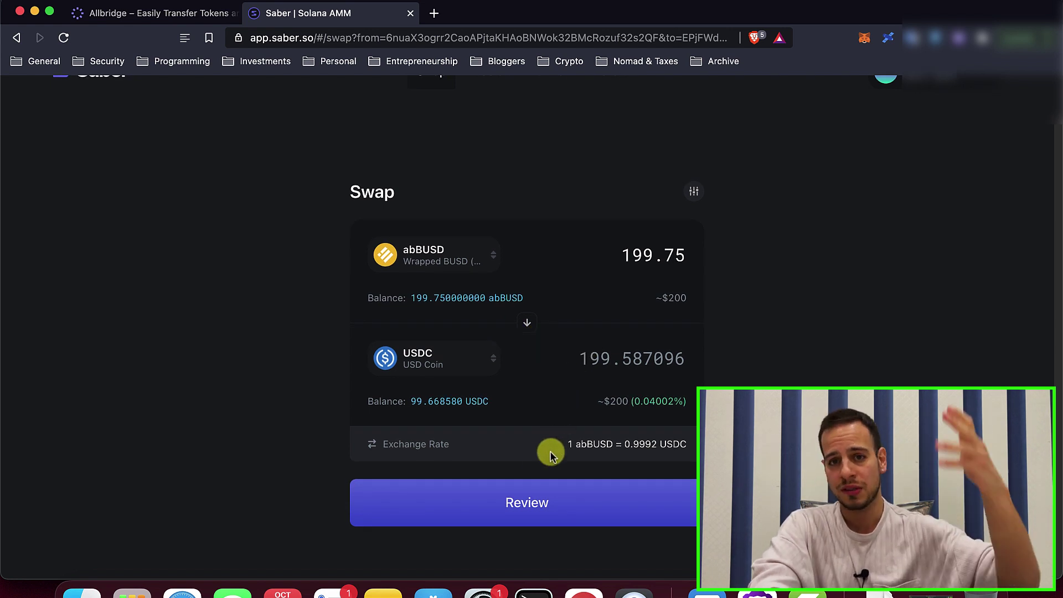
{"action": "left_click", "coordinate": [524, 507]}
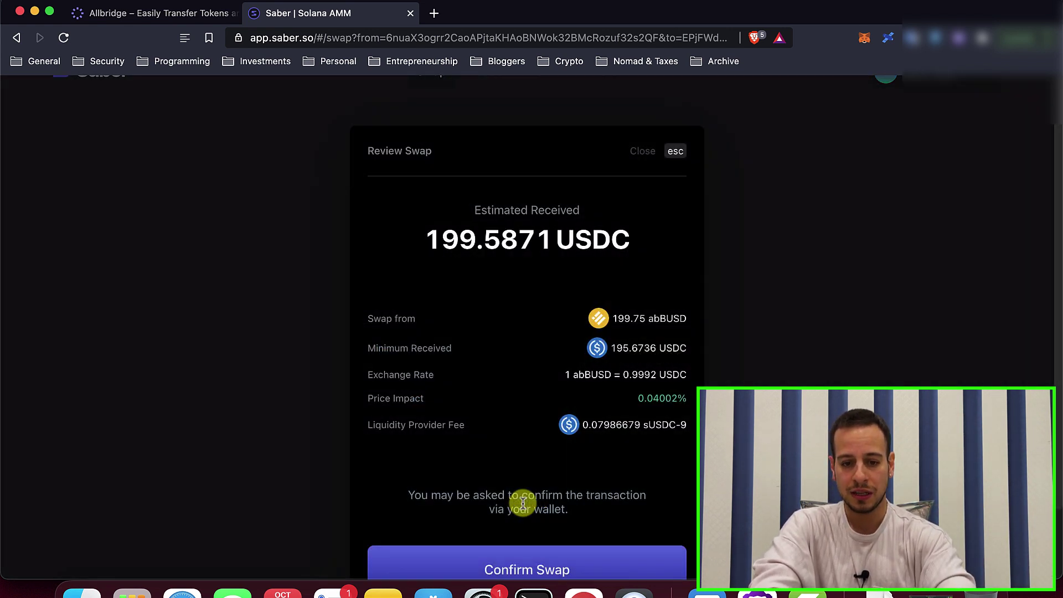
{"action": "left_click", "coordinate": [535, 552]}
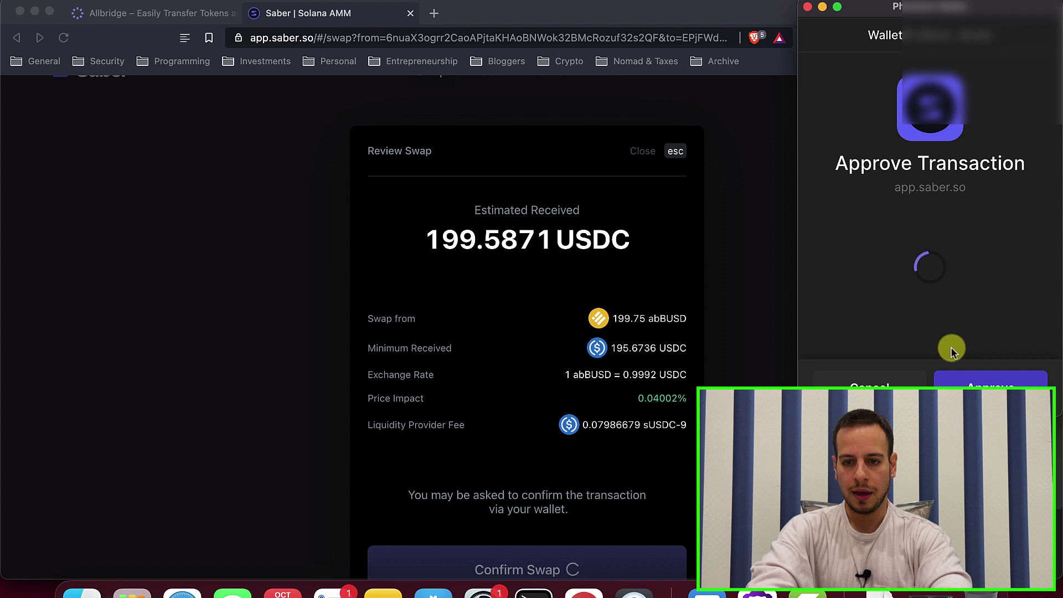
{"action": "left_click", "coordinate": [973, 379]}
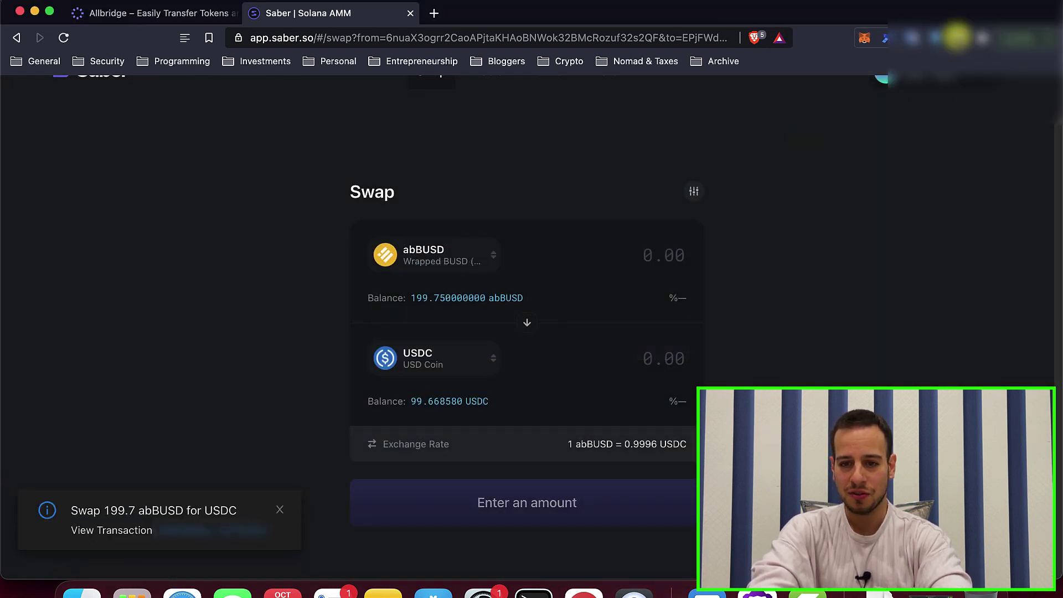
- Check in Phantom that abBUSD is 0 and USDC is 299.255696
{"action": "left_click", "coordinate": [957, 36]}
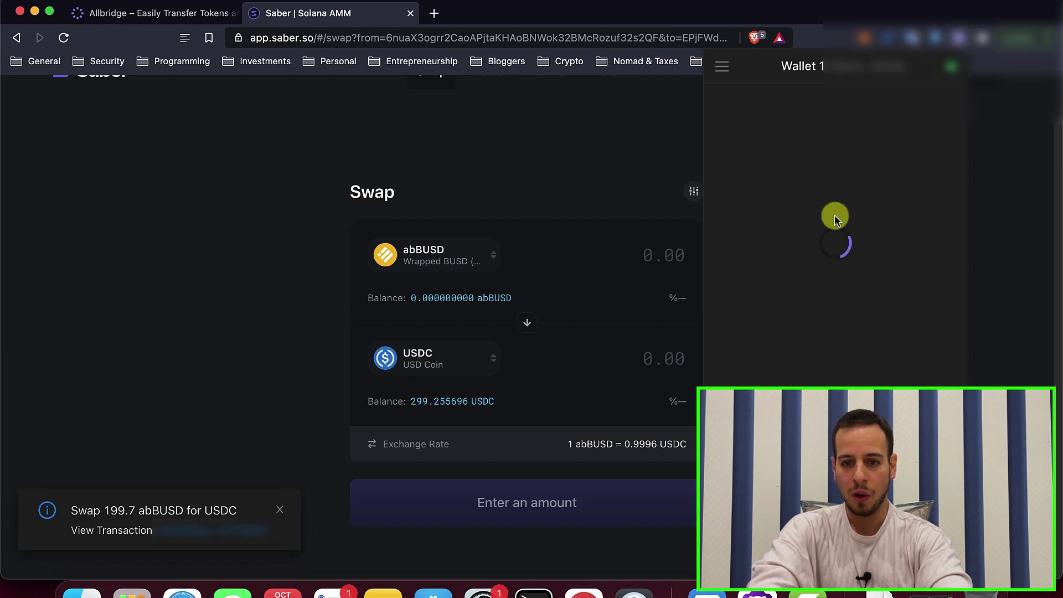
{"action": "scroll", "coordinate": [815, 279], "scroll_direction": "down", "scroll_amount": 3}
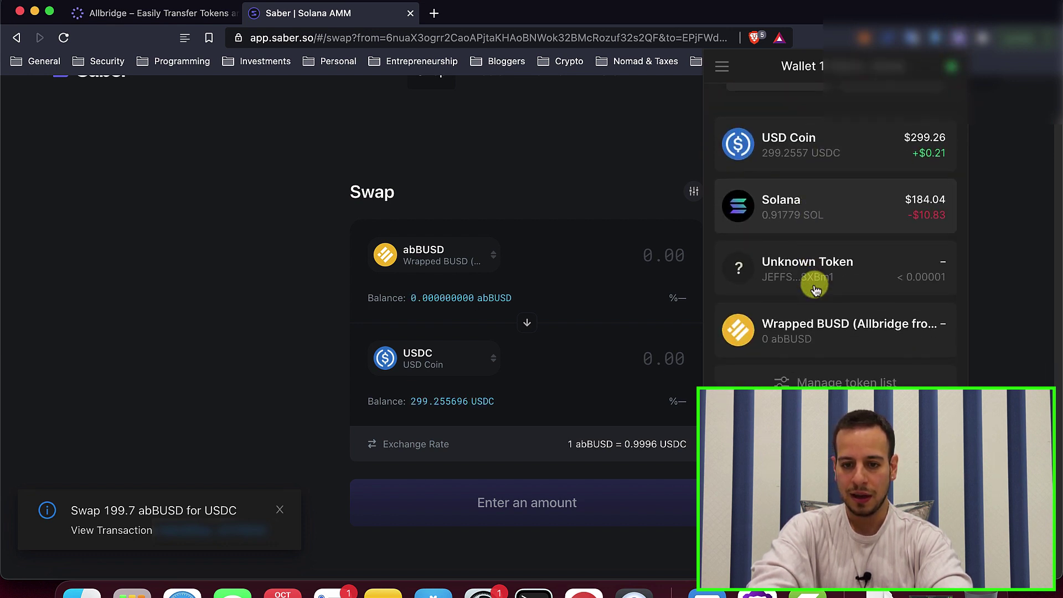
{"action": "scroll", "coordinate": [801, 332], "scroll_direction": "up", "scroll_amount": 3}
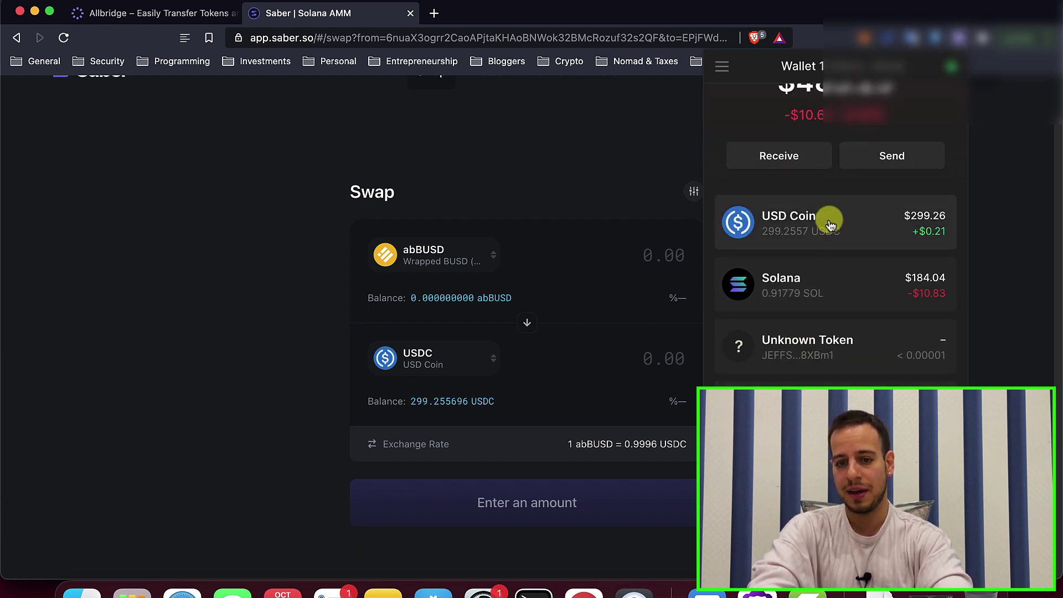